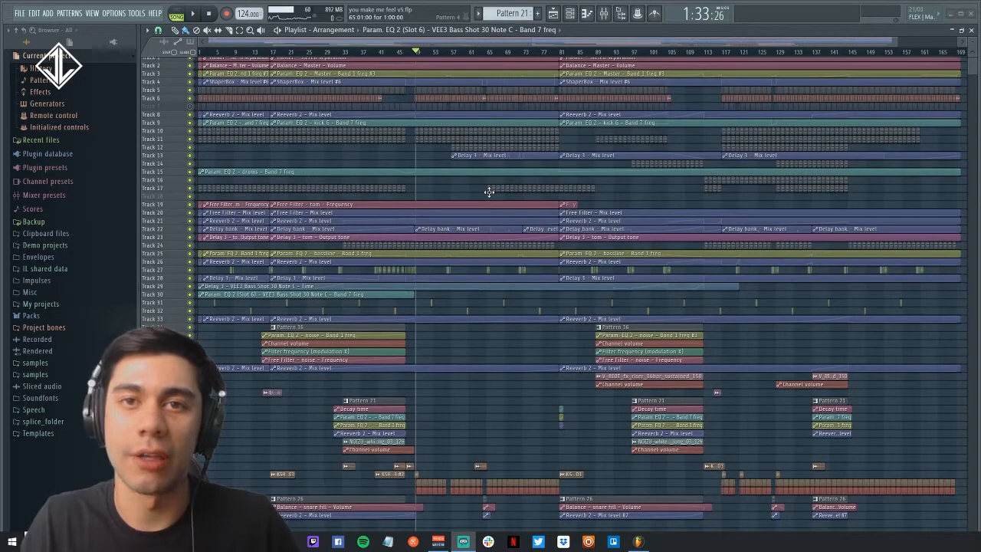
# - Select bar 67 as the playback range in the playlist, play it, stop and clear the range
pyautogui.moveTo(476, 158); pyautogui.dragTo(560, 279)
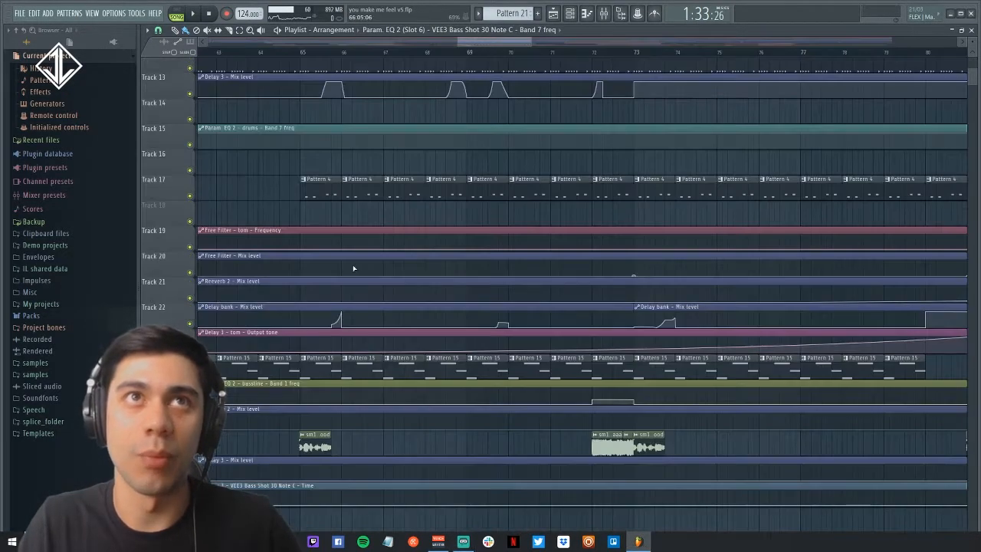
pyautogui.moveTo(376, 140); pyautogui.dragTo(575, 457)
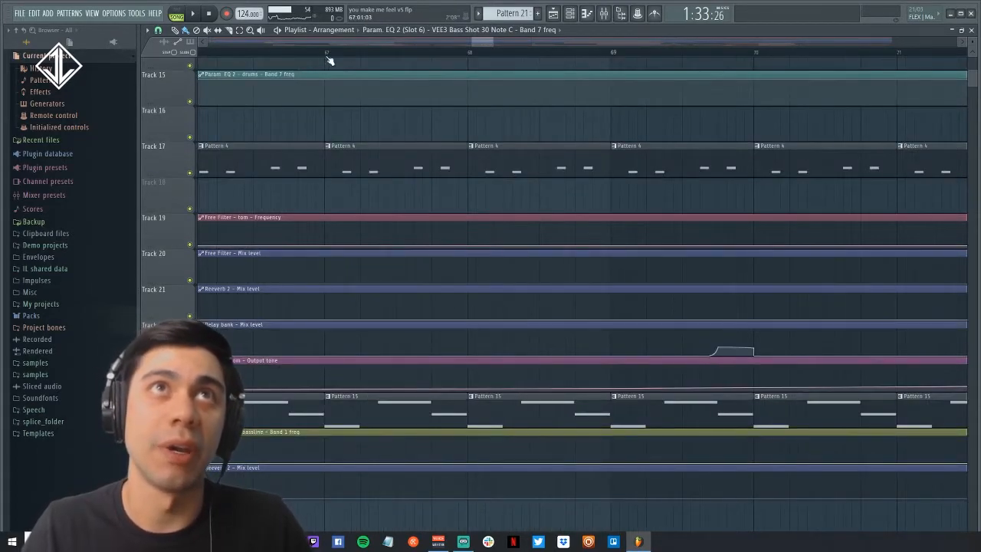
pyautogui.moveTo(326, 60); pyautogui.dragTo(471, 82)
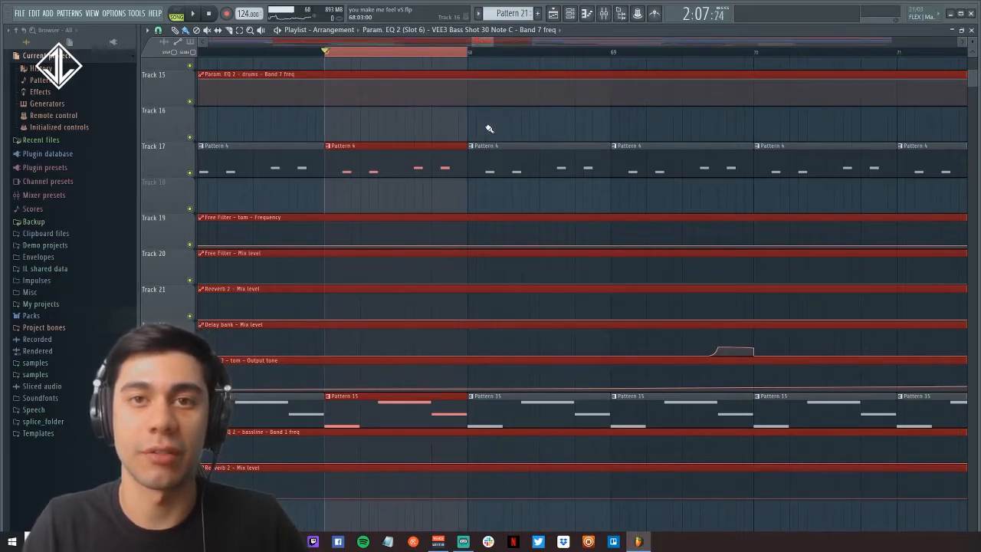
pyautogui.press('space')
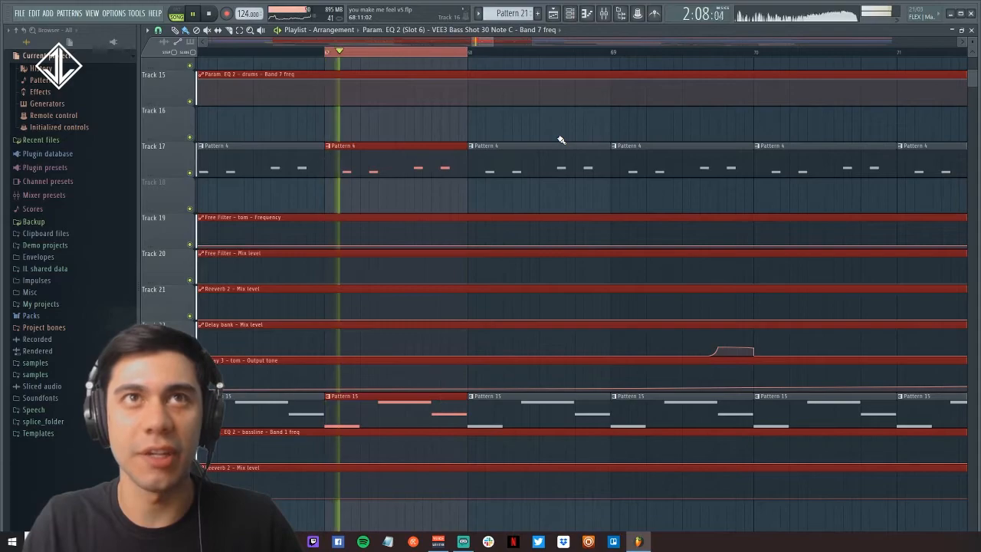
pyautogui.press('space')
pyautogui.keyDown('ctrl'); pyautogui.click(375, 58); pyautogui.keyUp('ctrl')
pyautogui.keyDown('ctrl'); pyautogui.rightClick(451, 164); pyautogui.keyUp('ctrl')
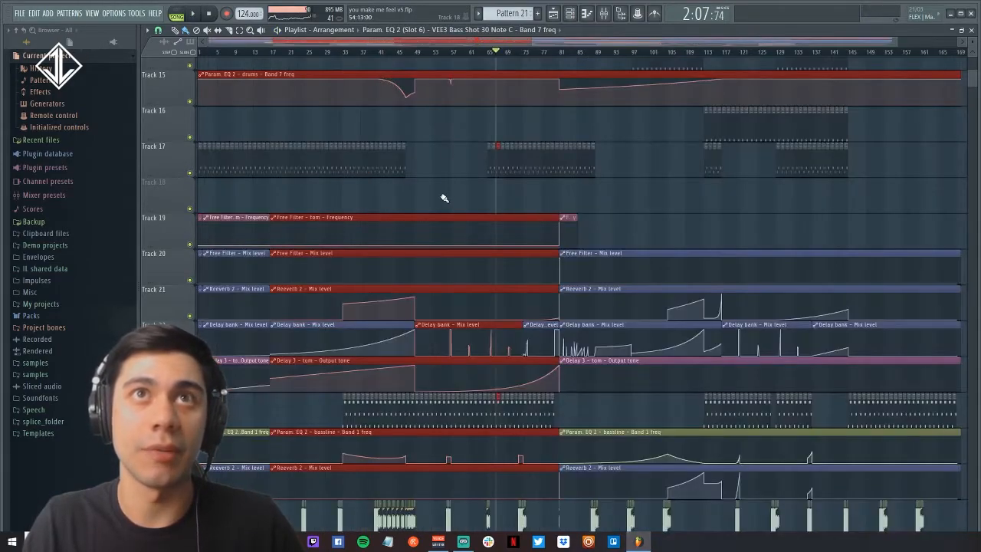
pyautogui.scroll(-3, 463, 200)
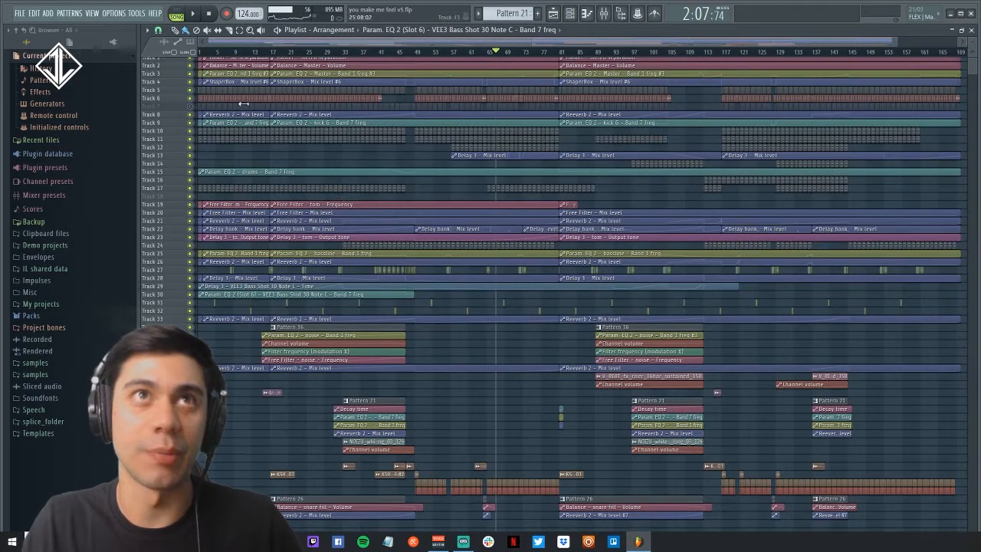
pyautogui.moveTo(664, 249); pyautogui.dragTo(201, 77)
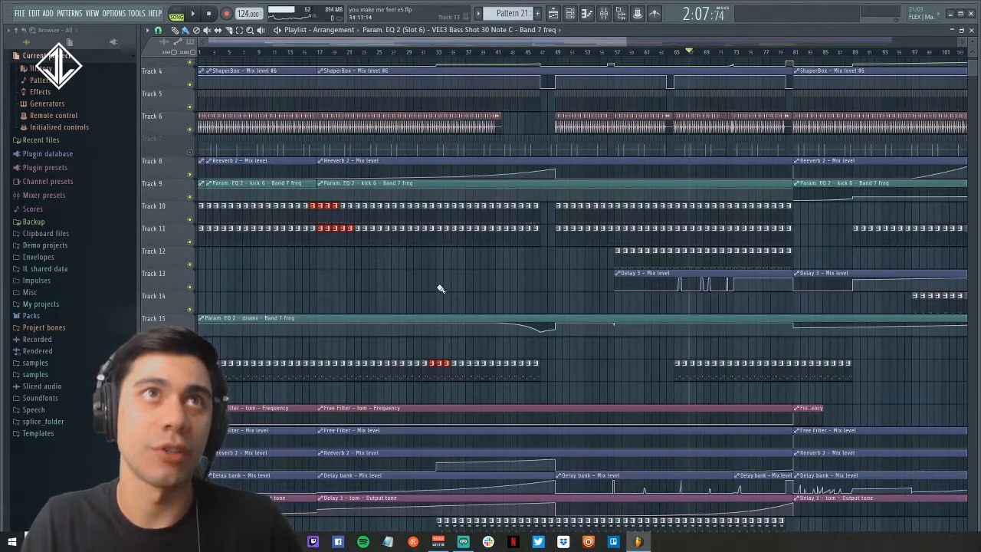
pyautogui.moveTo(364, 245); pyautogui.dragTo(197, 66)
pyautogui.keyDown('ctrl'); pyautogui.rightClick(291, 237); pyautogui.keyUp('ctrl')
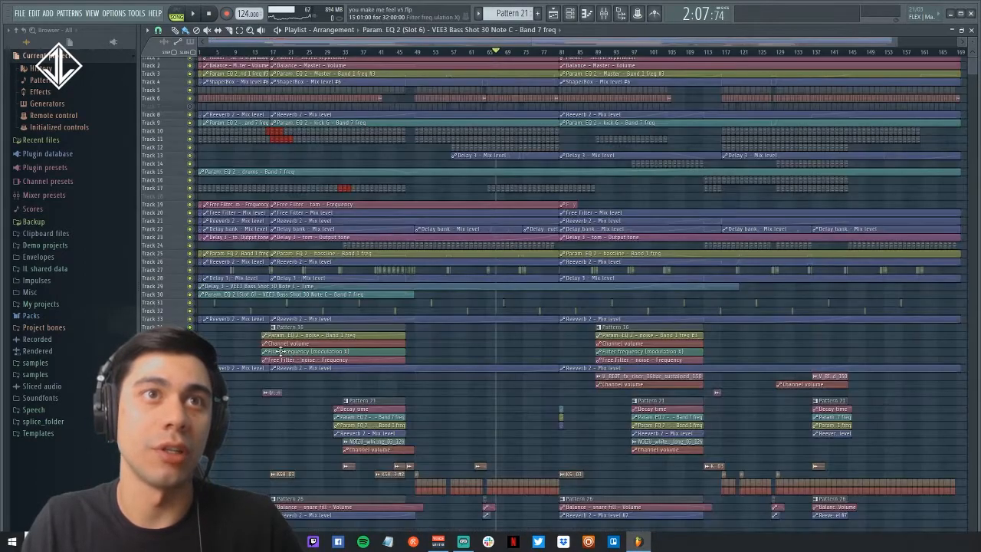
# - Mute the lower playlist tracks holding Pattern 26, the repeated short clips, the KSHMR samples, the white-noise sample and Pattern 21
pyautogui.click(190, 498)
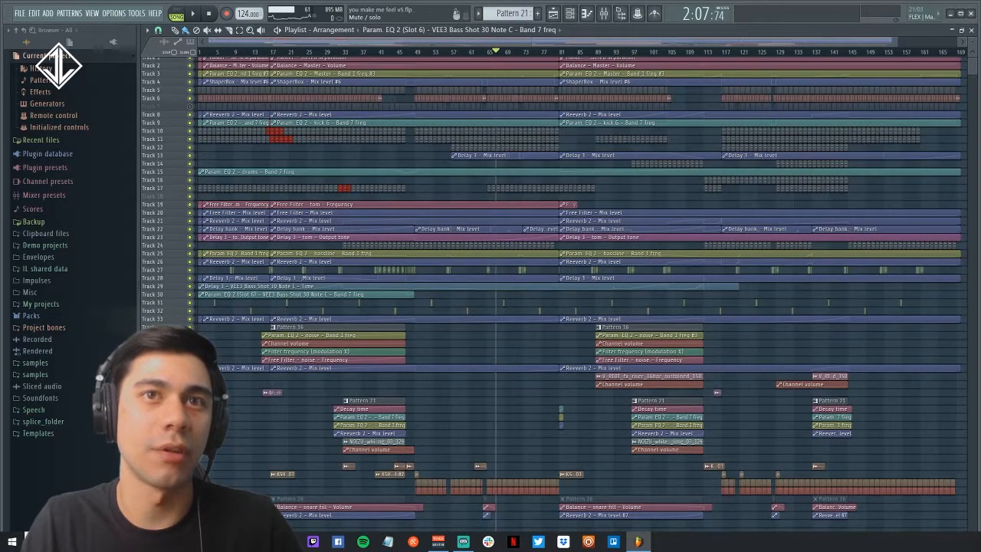
pyautogui.click(190, 482)
pyautogui.click(190, 474)
pyautogui.click(190, 466)
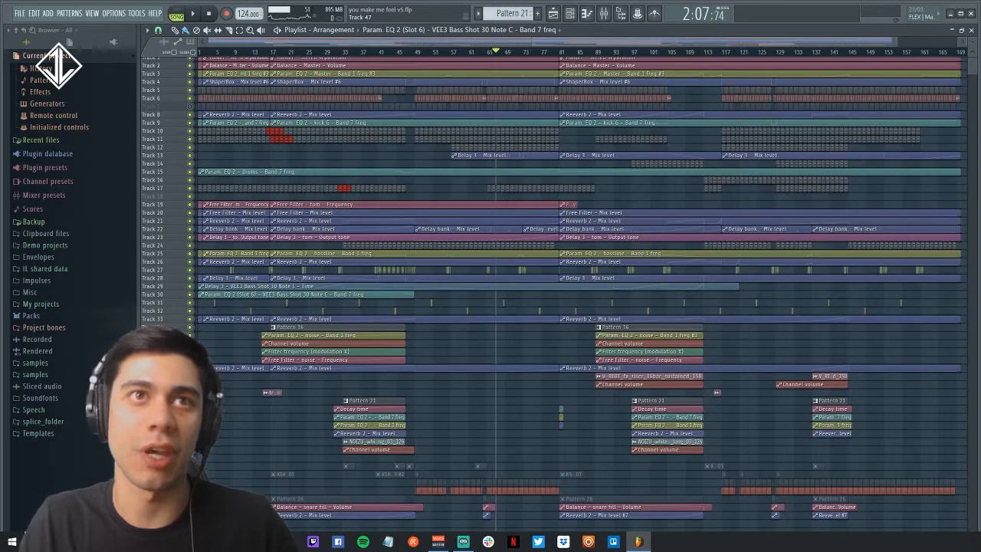
pyautogui.click(190, 442)
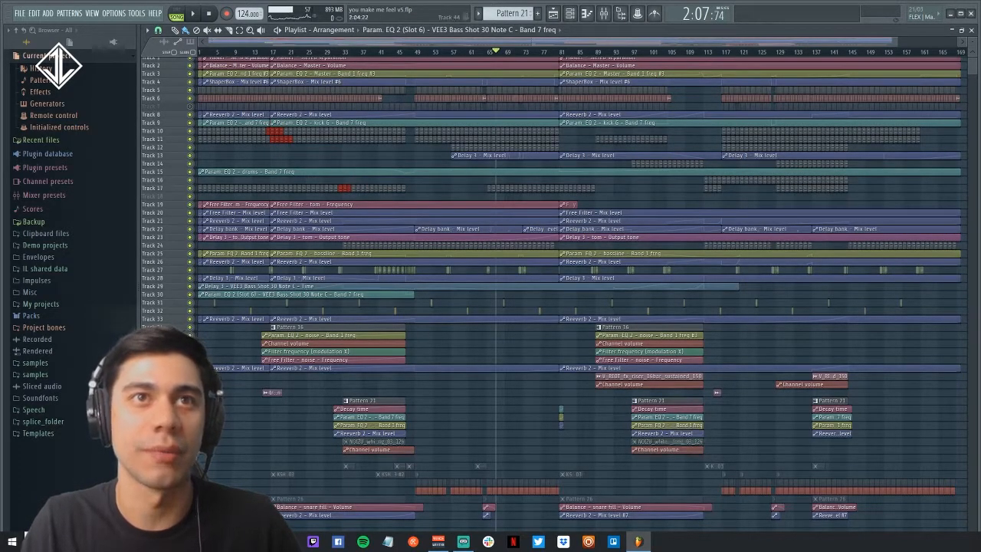
pyautogui.click(190, 400)
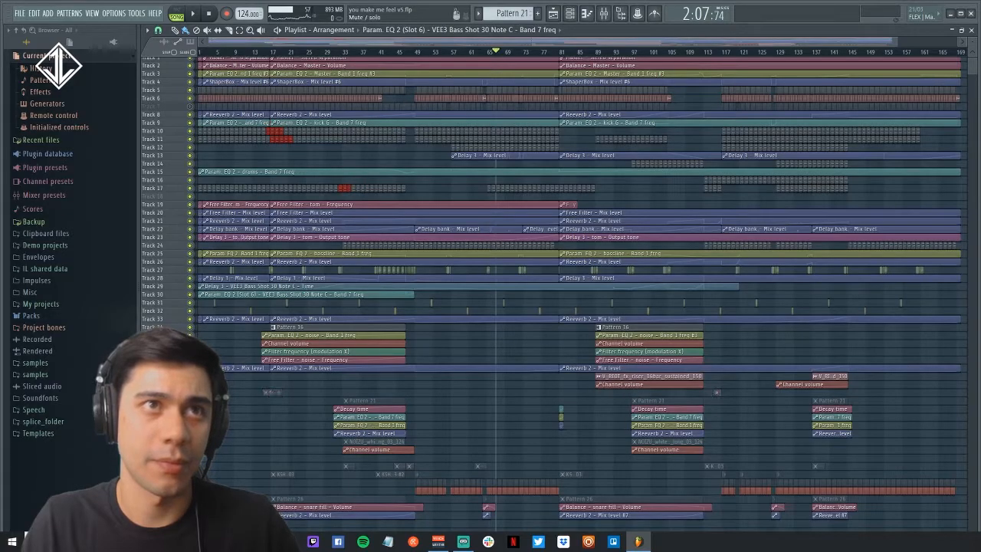
# - Mute the riser sample track, the pattern track just below track 33, and tracks 27 and 24
pyautogui.click(190, 384)
pyautogui.click(190, 384)
pyautogui.click(190, 376)
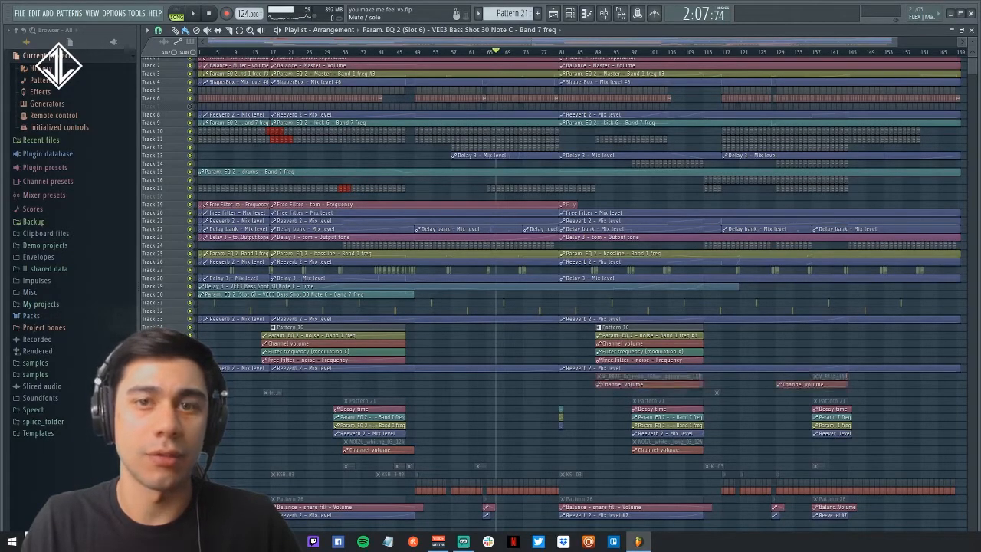
pyautogui.click(191, 328)
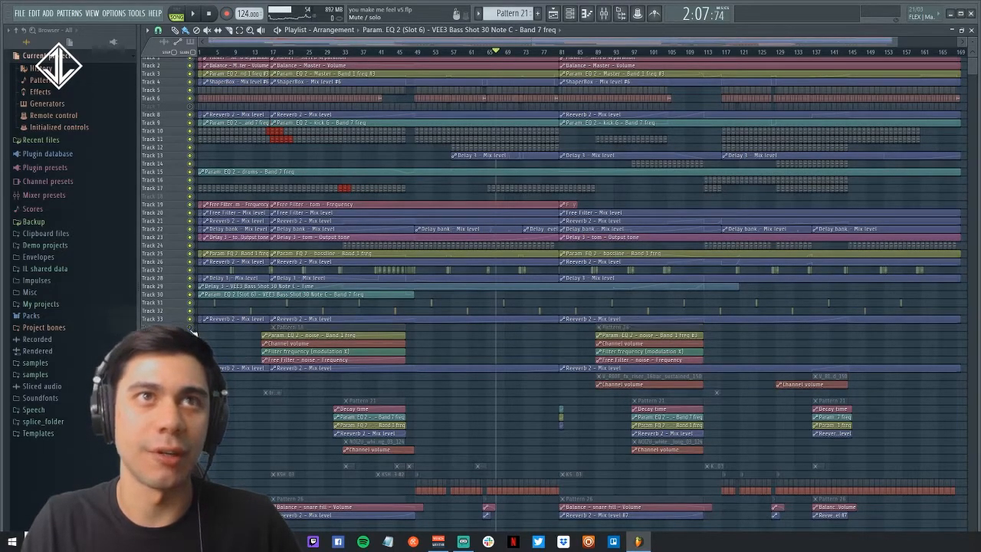
pyautogui.click(190, 270)
pyautogui.click(190, 245)
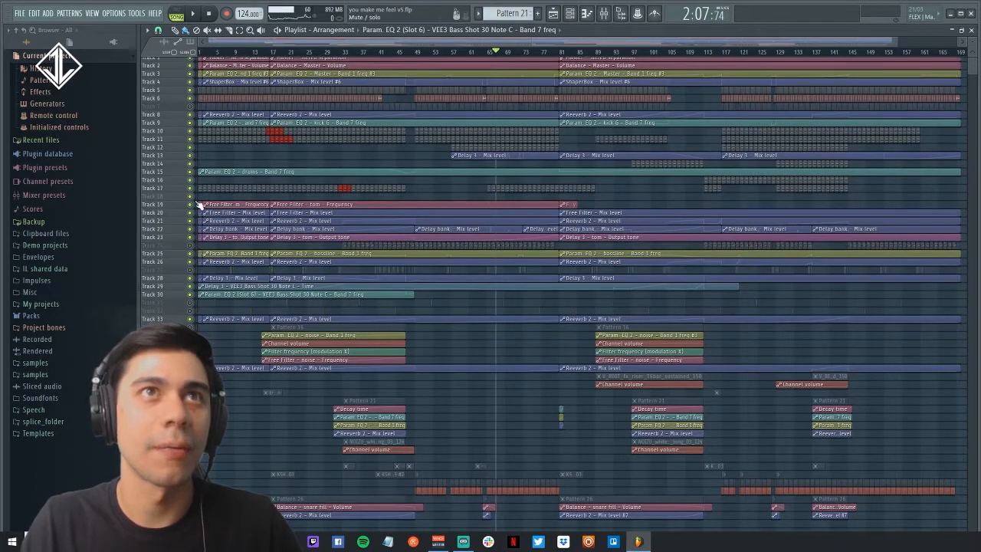
# - Mute tracks 17, 16, 14, 12, 11 and 10 in the playlist
pyautogui.click(190, 187)
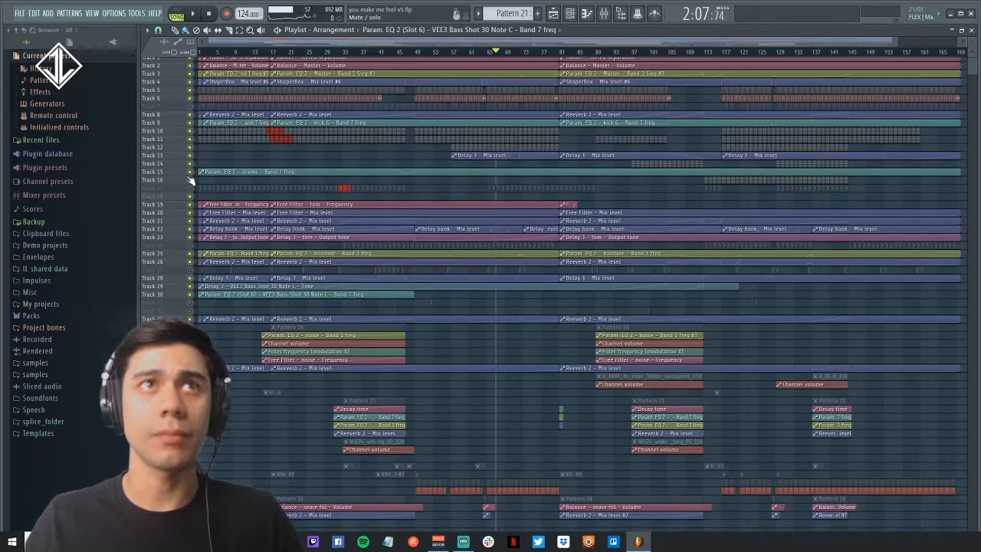
pyautogui.click(190, 179)
pyautogui.click(190, 163)
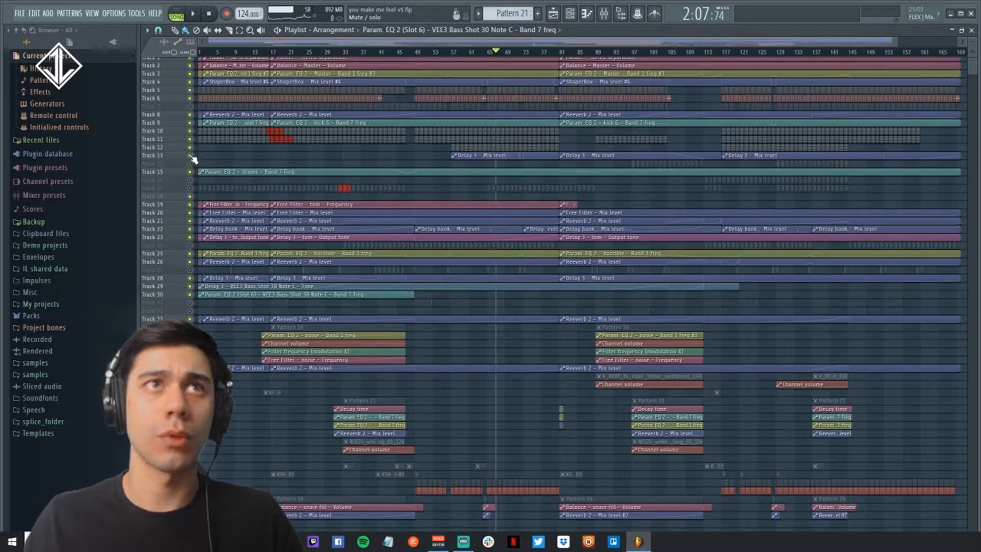
pyautogui.click(190, 147)
pyautogui.click(190, 139)
pyautogui.click(190, 130)
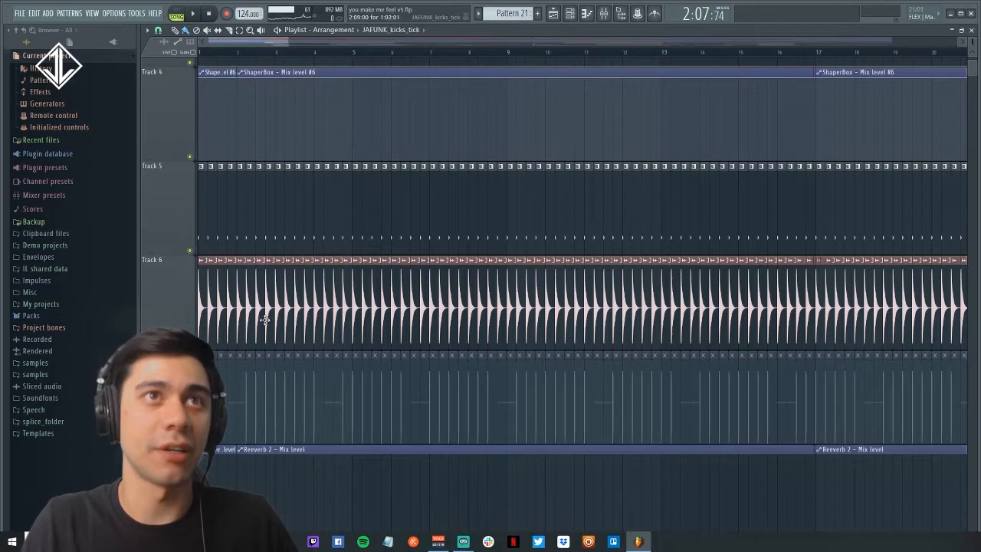
# - Open the JAFUNK_kicks_tick sample's channel settings and the mixer to examine the kick's effects chain
pyautogui.doubleClick(264, 319)
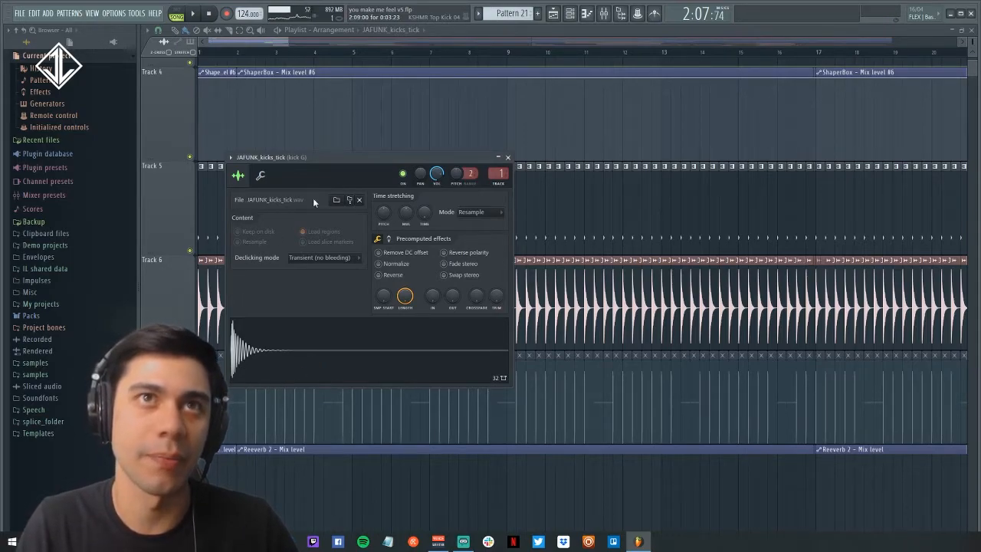
pyautogui.click(603, 14)
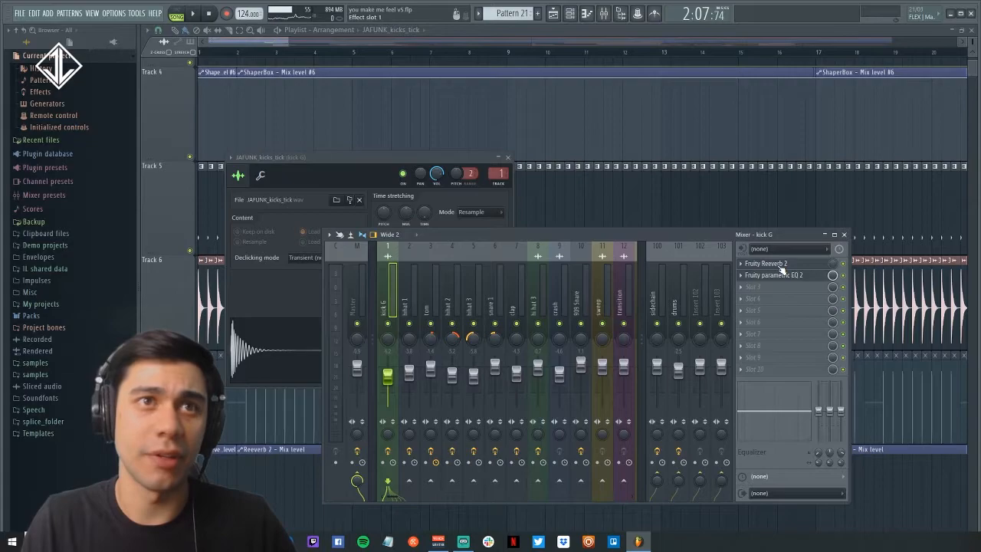
# - Play the arrangement from bar 37 to hear the kick under its rising Reeverb 2 mix automation, and stop
pyautogui.keyDown('ctrl'); pyautogui.rightClick(607, 128); pyautogui.keyUp('ctrl')
pyautogui.moveTo(609, 150); pyautogui.dragTo(301, 67)
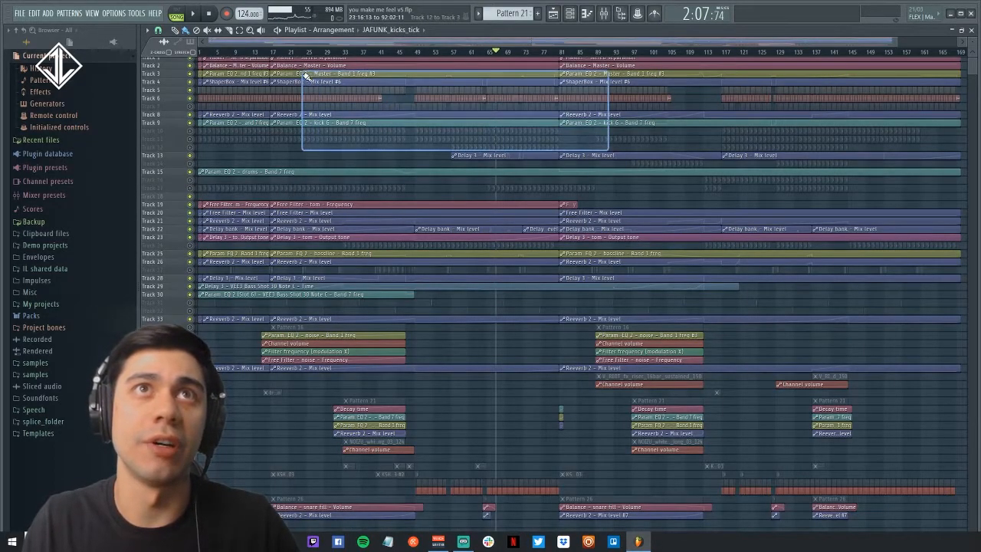
pyautogui.click(346, 52)
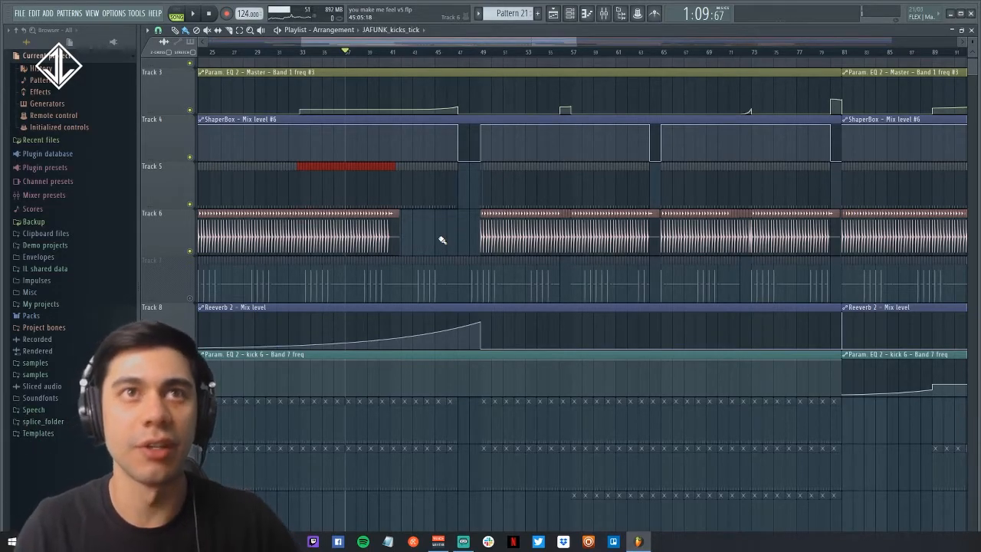
pyautogui.press('space')
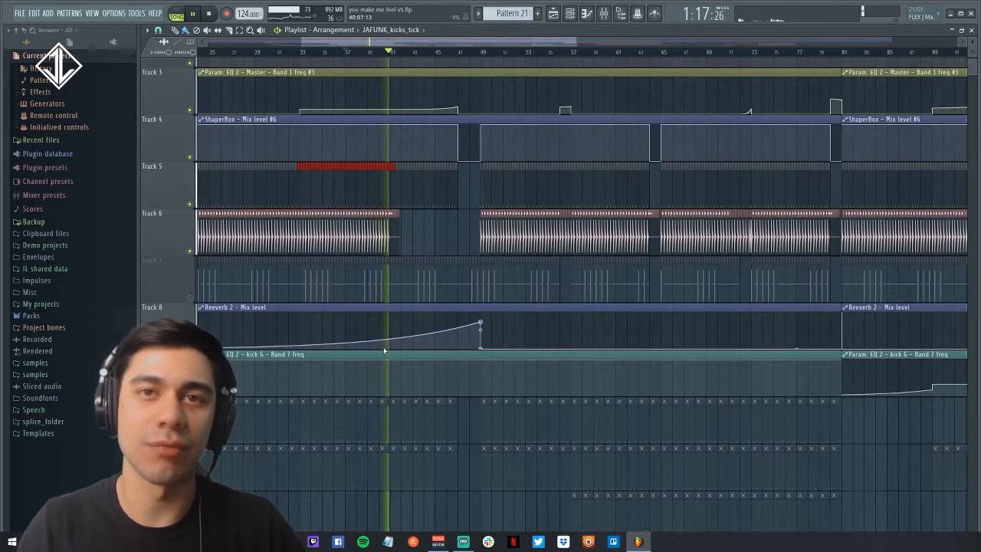
pyautogui.press('space')
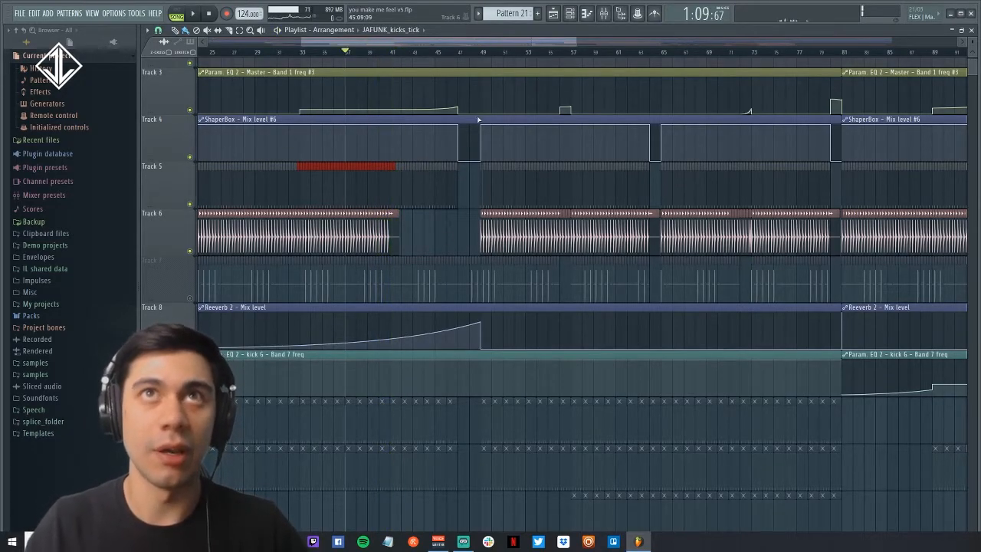
# - Examine the Fruity parametric EQ 2 on the kick's mixer channel and close it
pyautogui.click(603, 13)
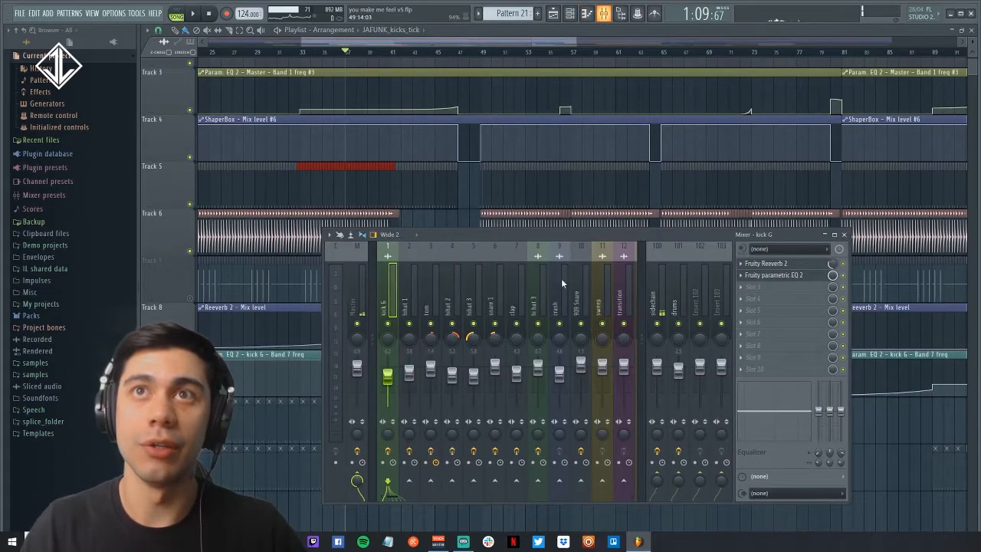
pyautogui.click(778, 277)
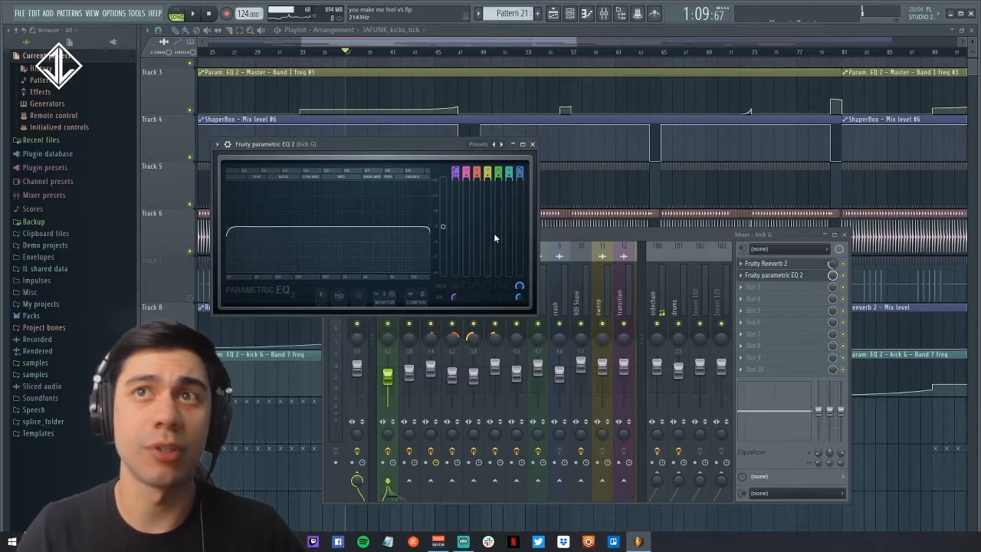
pyautogui.rightClick(888, 443)
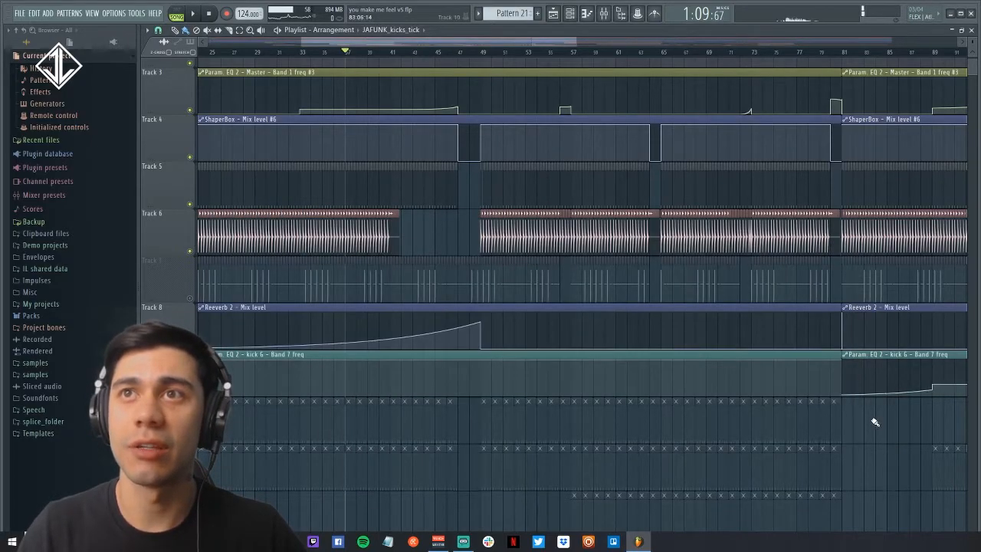
# - Listen to the kick's EQ automation from bar 81, jumping to bars 89 and 117, and stop playback
pyautogui.click(846, 55)
pyautogui.press('space')
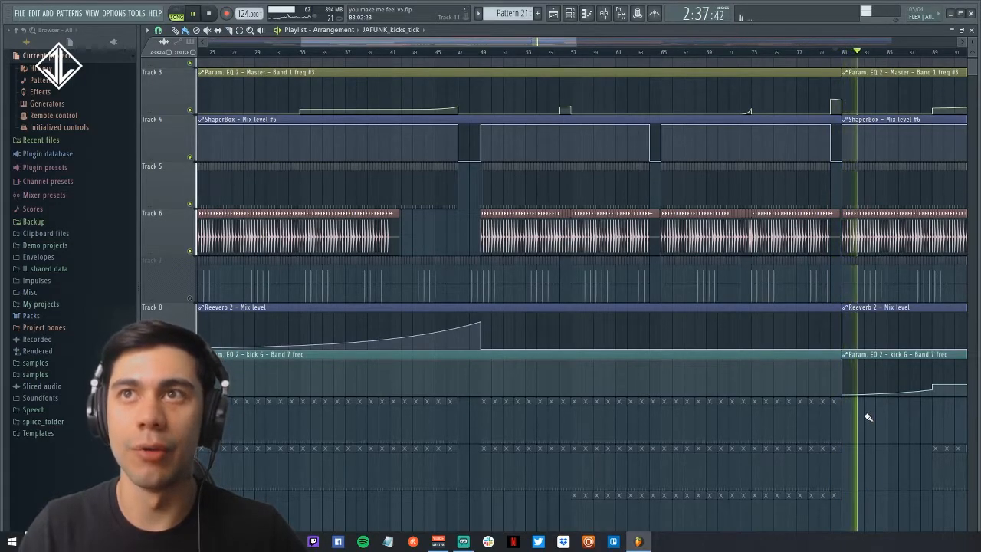
pyautogui.moveTo(576, 40); pyautogui.dragTo(708, 40)
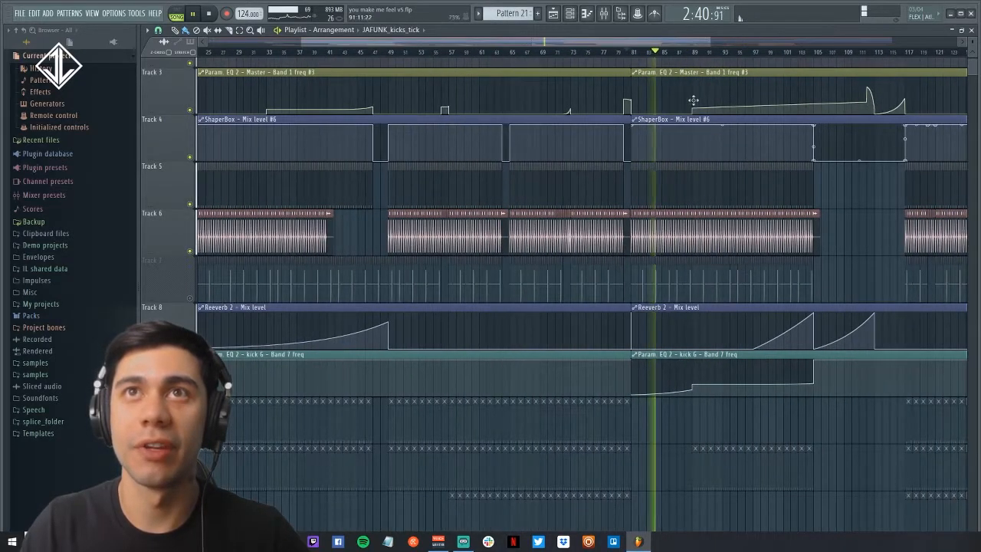
pyautogui.click(694, 52)
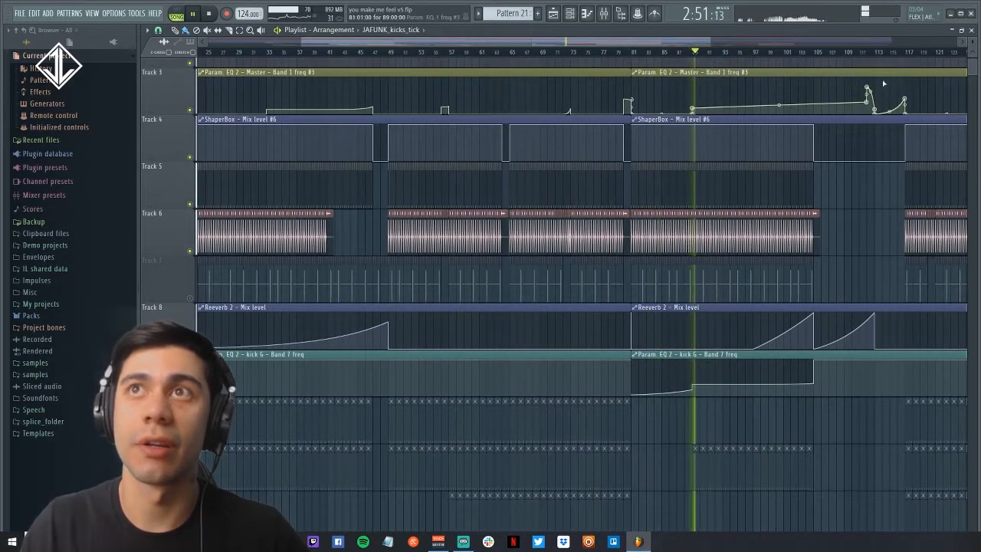
pyautogui.click(906, 52)
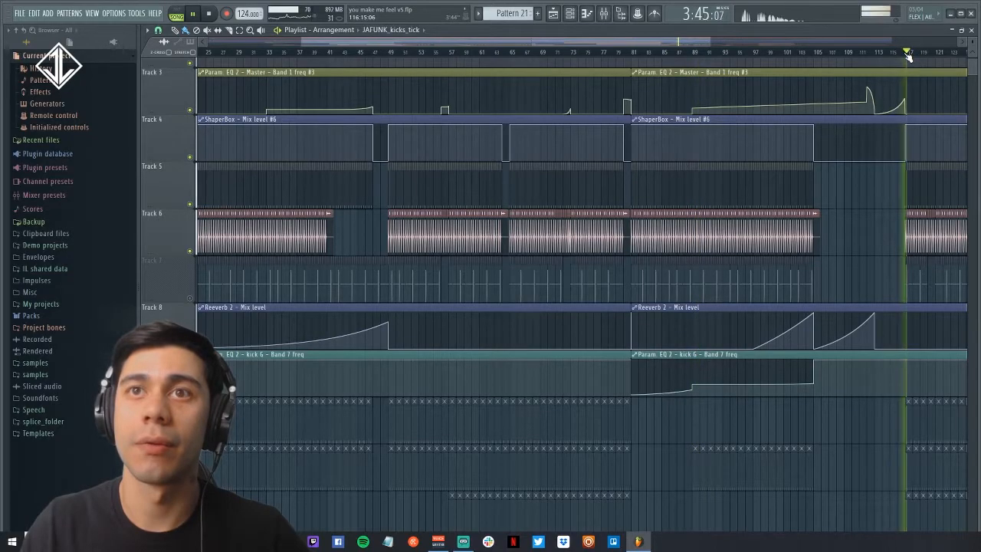
pyautogui.press('space')
# - Unmute track 7, directly below the main kick track
pyautogui.keyDown('ctrl'); pyautogui.rightClick(726, 418); pyautogui.keyUp('ctrl')
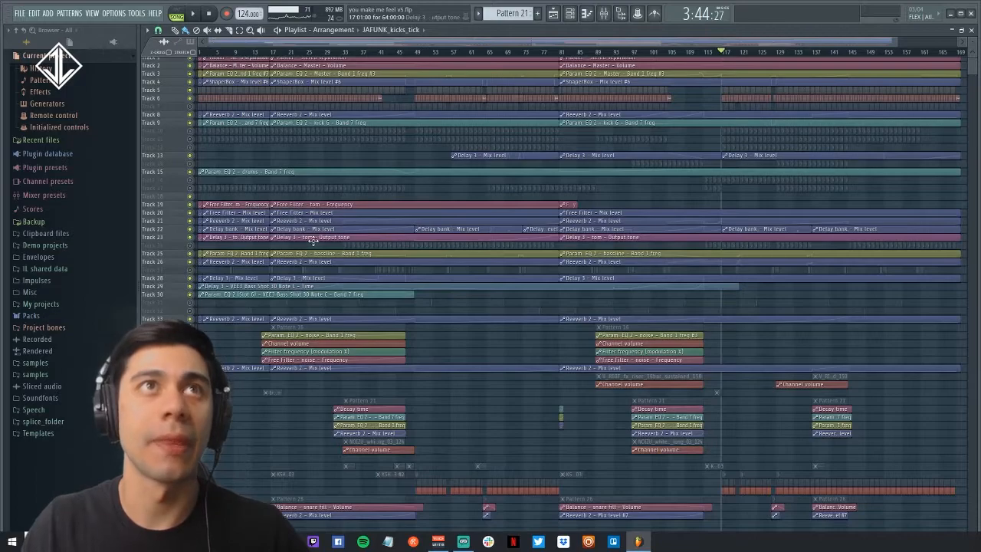
pyautogui.moveTo(475, 143); pyautogui.dragTo(135, 47)
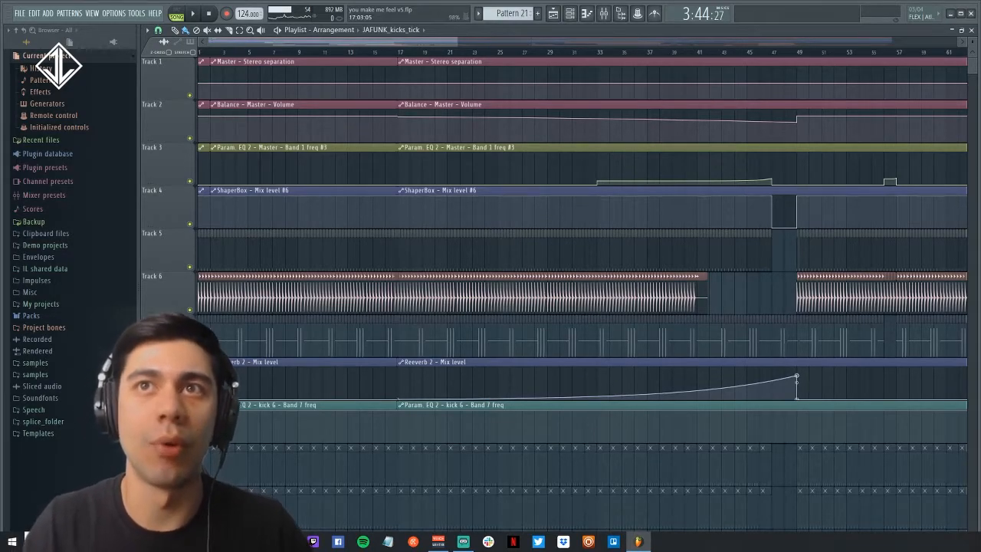
pyautogui.click(189, 352)
# - Open the channel settings of the KSHMR Top Kick 04 sample on track 7 to examine its waveform
pyautogui.moveTo(303, 251); pyautogui.dragTo(321, 298)
pyautogui.keyDown('ctrl'); pyautogui.rightClick(335, 341); pyautogui.keyUp('ctrl')
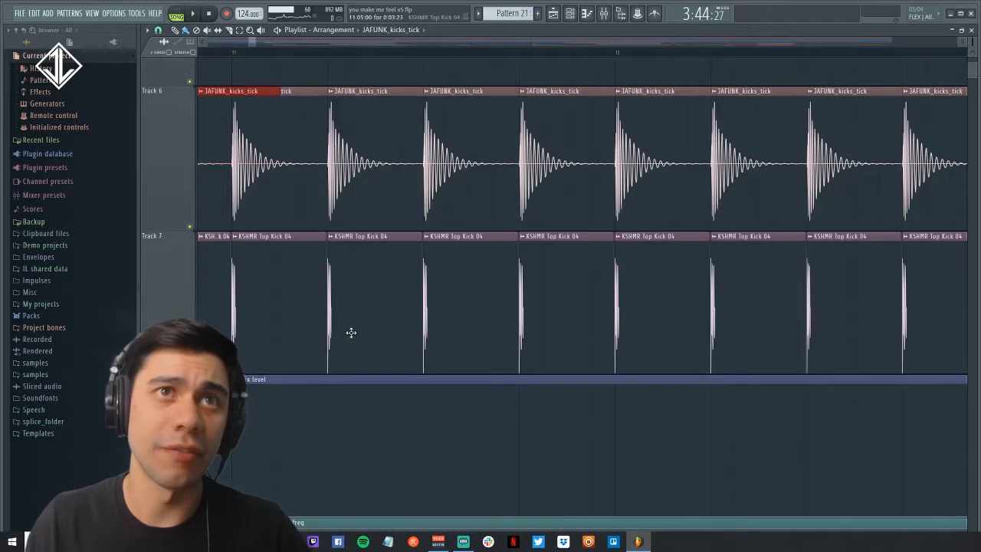
pyautogui.click(441, 284)
pyautogui.doubleClick(376, 309)
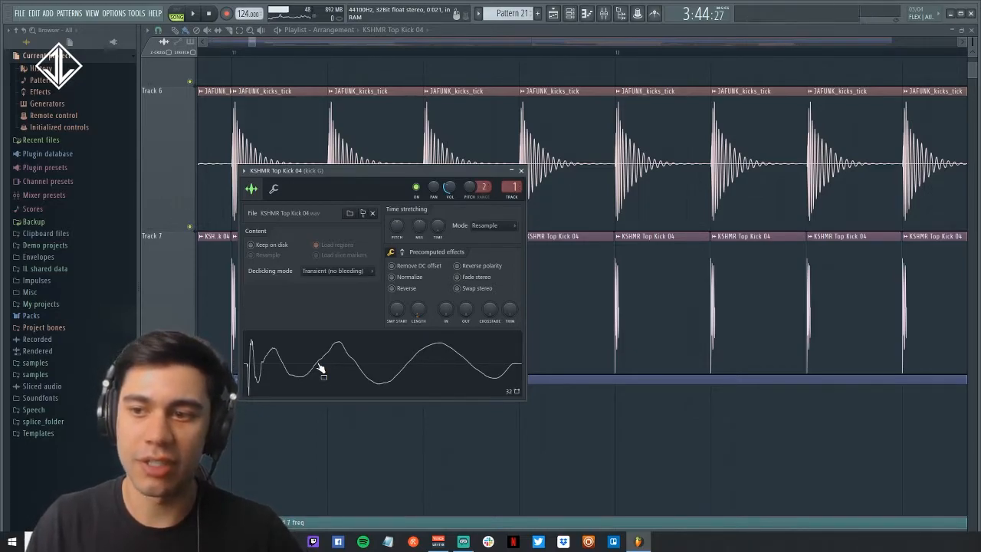
# - Close the KSHMR Top Kick 04 settings and listen to tracks 6 and 7 together, including bars 39 to 60, before stopping playback
pyautogui.click(521, 170)
pyautogui.press('space')
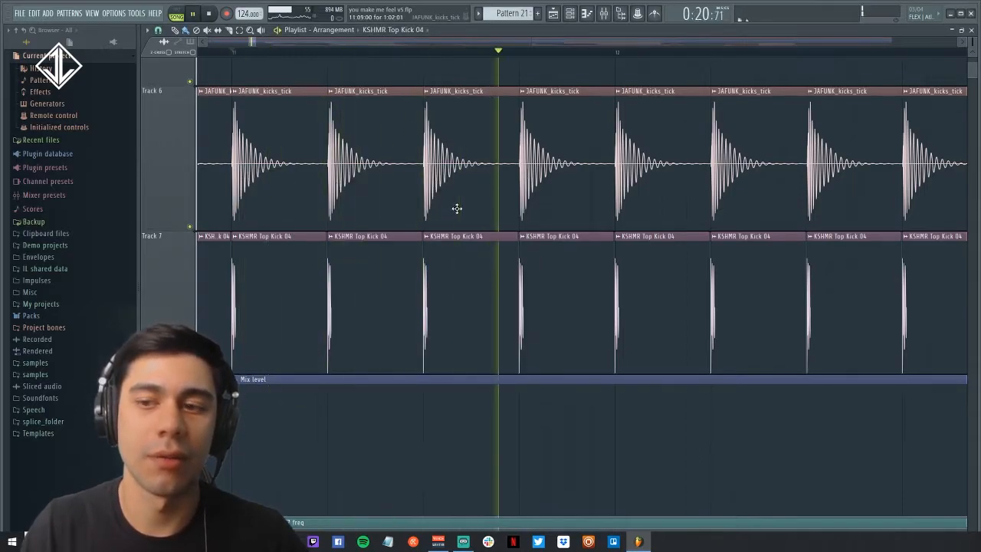
pyautogui.keyDown('ctrl'); pyautogui.rightClick(512, 280); pyautogui.keyUp('ctrl')
pyautogui.moveTo(366, 81); pyautogui.dragTo(468, 148)
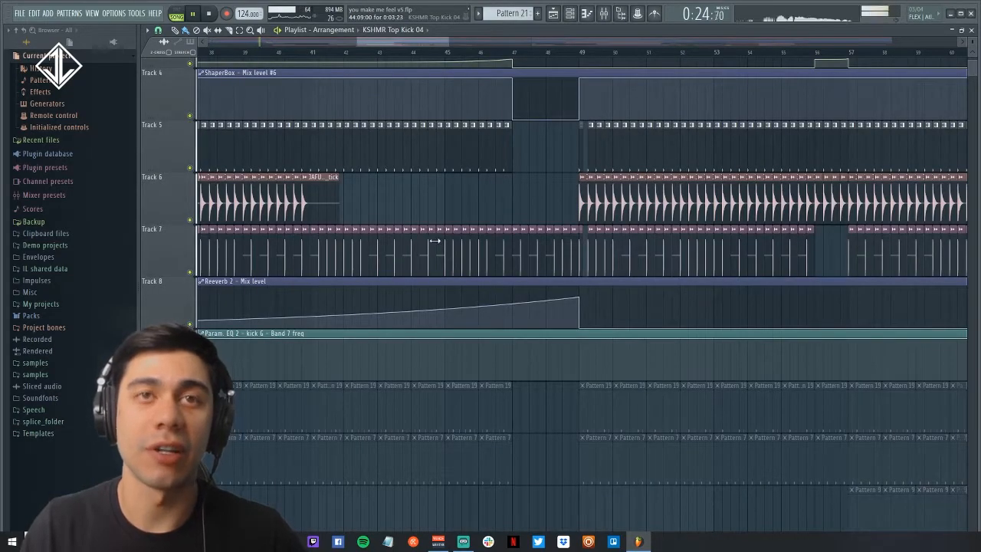
pyautogui.press('space')
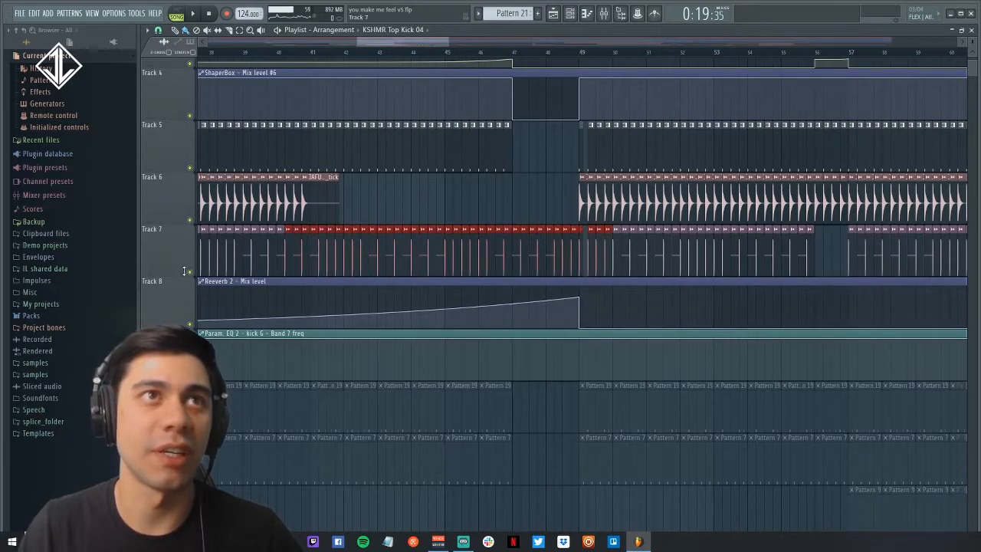
# - Mute track 7 and unmute track 10
pyautogui.click(189, 272)
pyautogui.keyDown('ctrl'); pyautogui.rightClick(449, 255); pyautogui.keyUp('ctrl')
pyautogui.moveTo(501, 191); pyautogui.dragTo(121, 91)
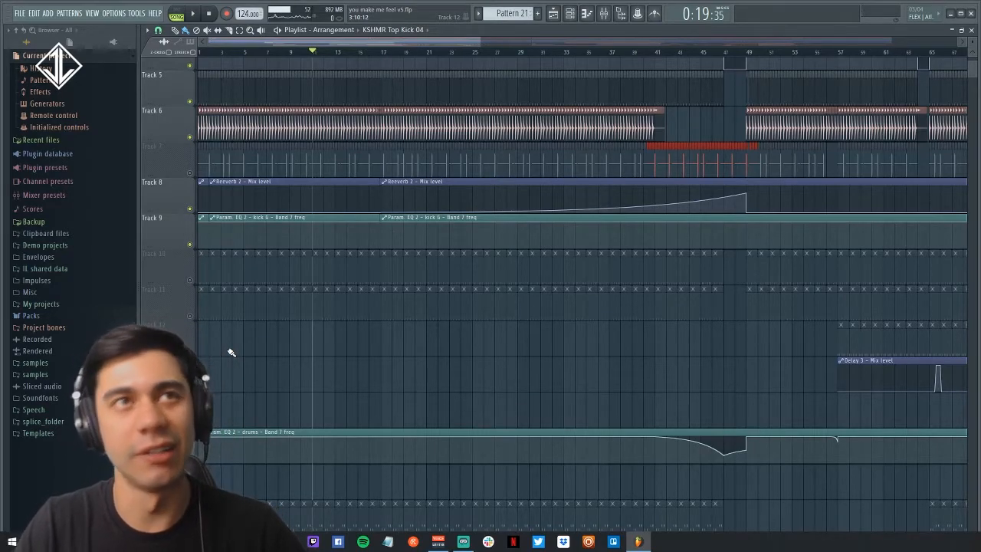
pyautogui.click(191, 281)
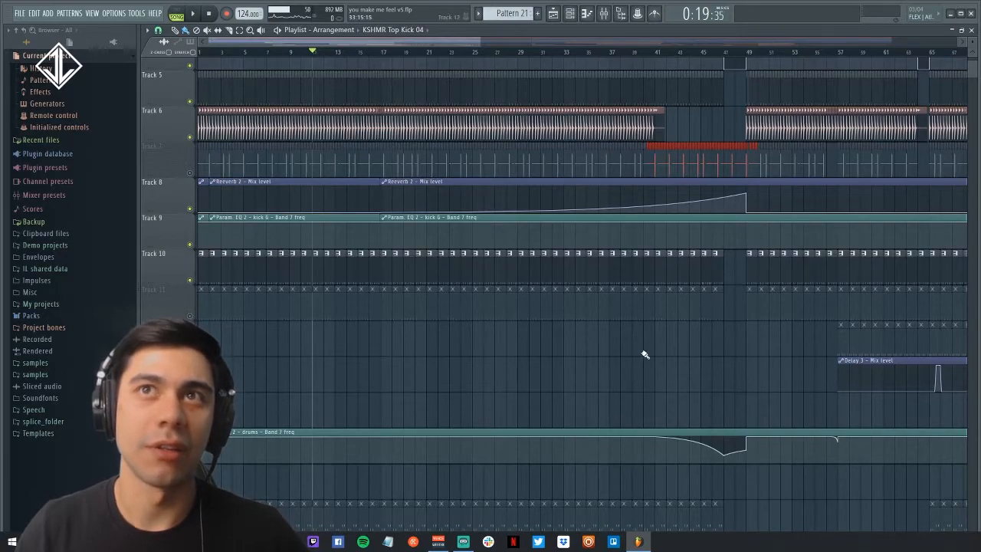
# - Examine where Pattern 19 plays on track 10 around bars 49 and 81, and return the playhead to bar 17
pyautogui.moveTo(381, 338); pyautogui.dragTo(123, 173)
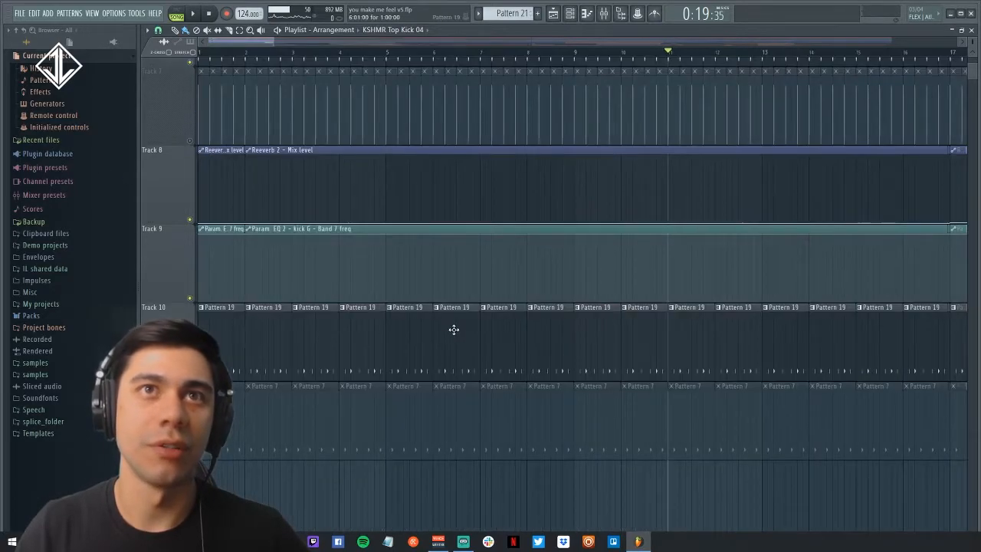
pyautogui.keyDown('ctrl'); pyautogui.rightClick(558, 330); pyautogui.keyUp('ctrl')
pyautogui.moveTo(408, 103); pyautogui.dragTo(499, 172)
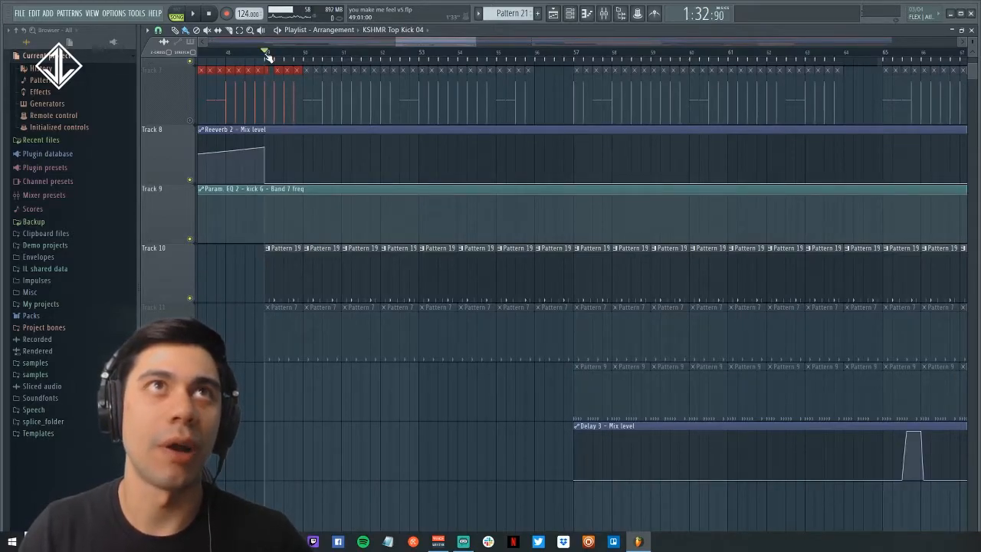
pyautogui.moveTo(232, 221); pyautogui.dragTo(452, 382)
pyautogui.keyDown('ctrl'); pyautogui.rightClick(472, 384); pyautogui.keyUp('ctrl')
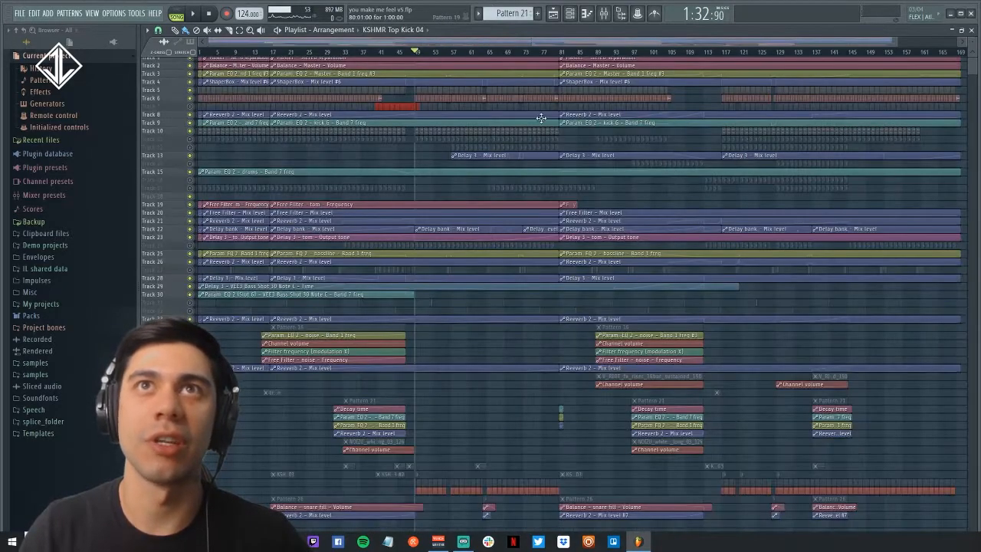
pyautogui.moveTo(541, 118); pyautogui.dragTo(633, 173)
pyautogui.scroll(5, 536, 136)
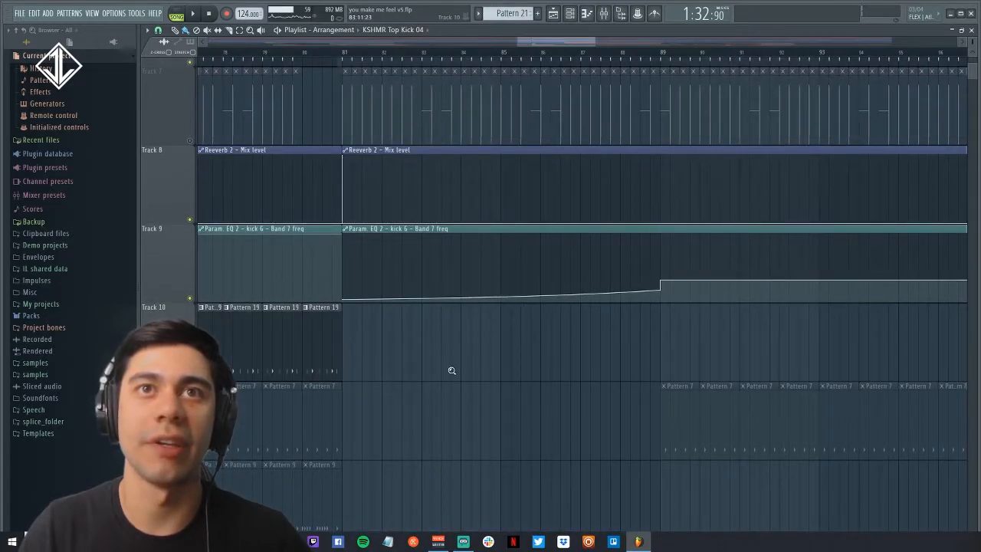
pyautogui.keyDown('ctrl'); pyautogui.rightClick(451, 370); pyautogui.keyUp('ctrl')
pyautogui.moveTo(258, 105); pyautogui.dragTo(365, 193)
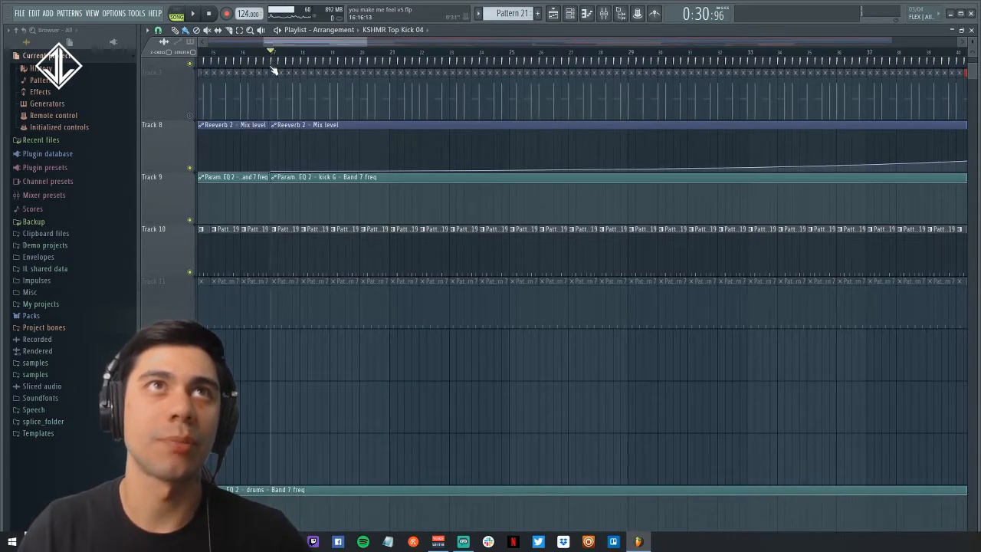
pyautogui.scroll(1, 214, 155)
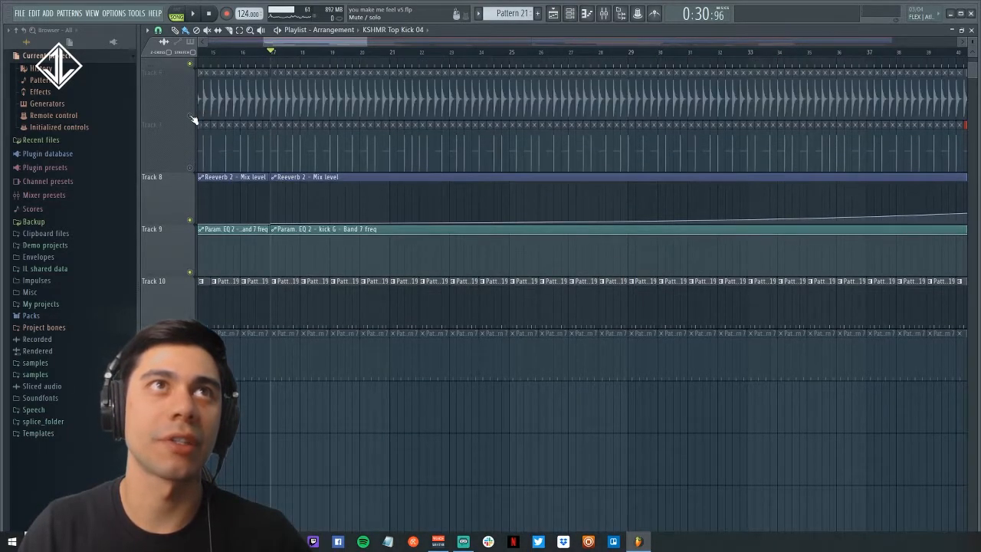
# - Play Pattern 19's JAFUNK_hihat_unlive_closed_03 notes in the piano roll, look through the mixer channels and return to the playlist
pyautogui.doubleClick(505, 289)
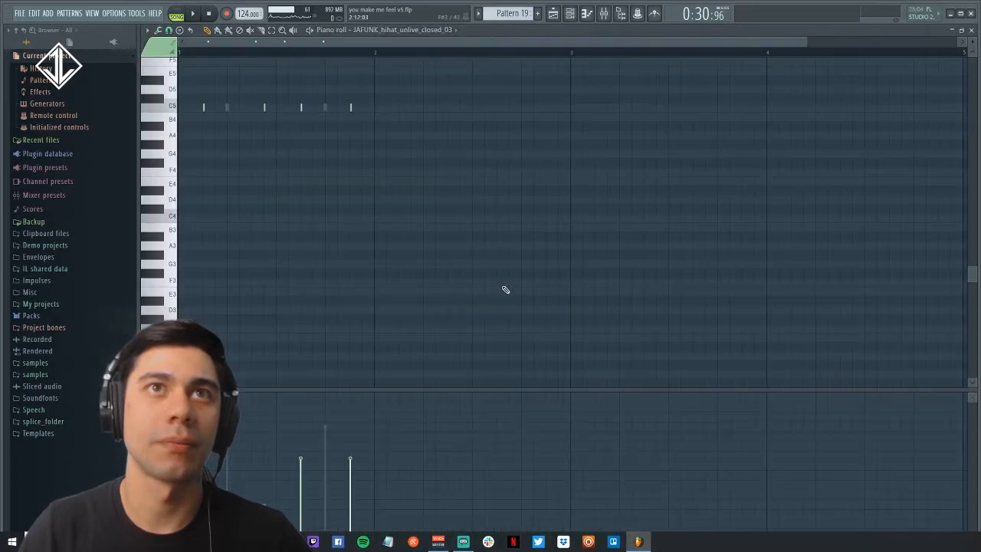
pyautogui.press('space')
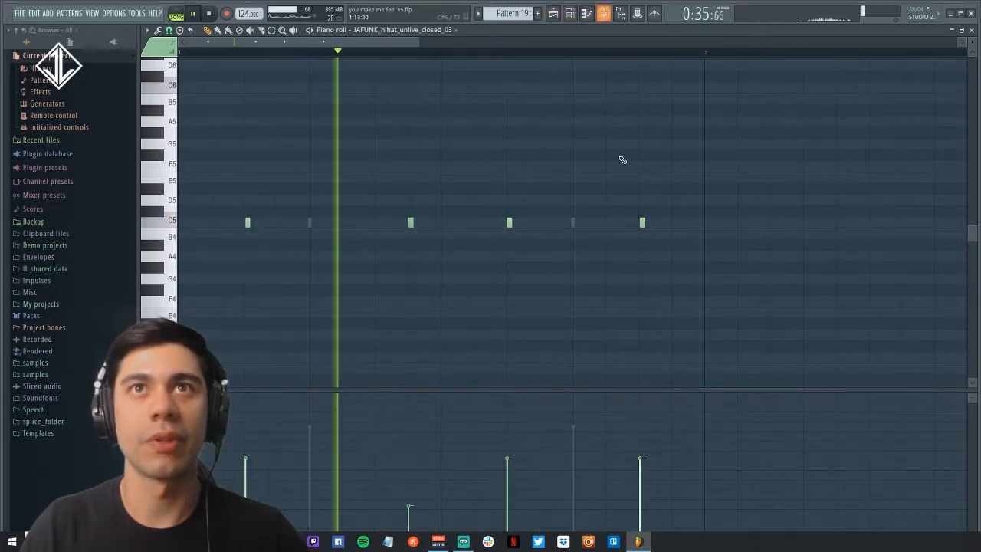
pyautogui.press('F9')
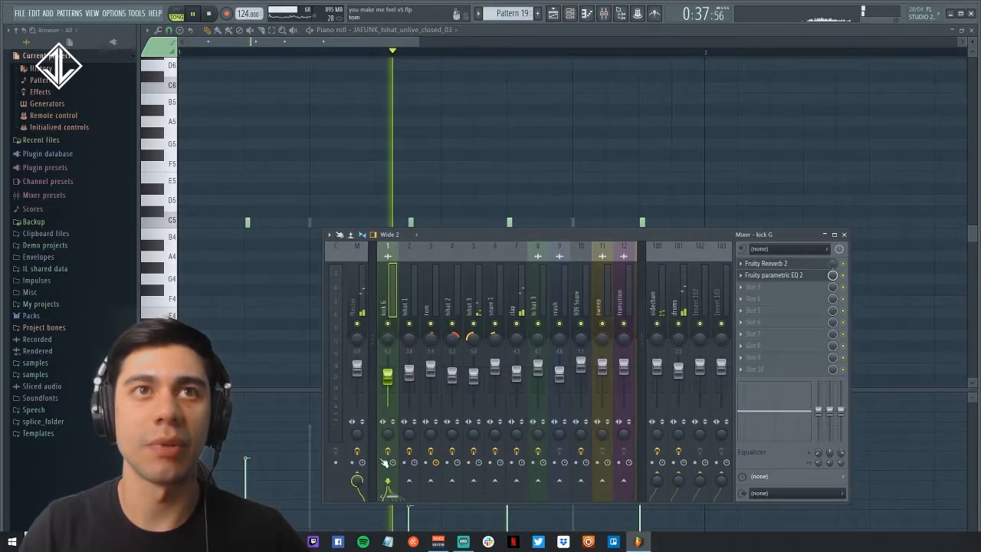
pyautogui.moveTo(392, 500); pyautogui.dragTo(433, 498)
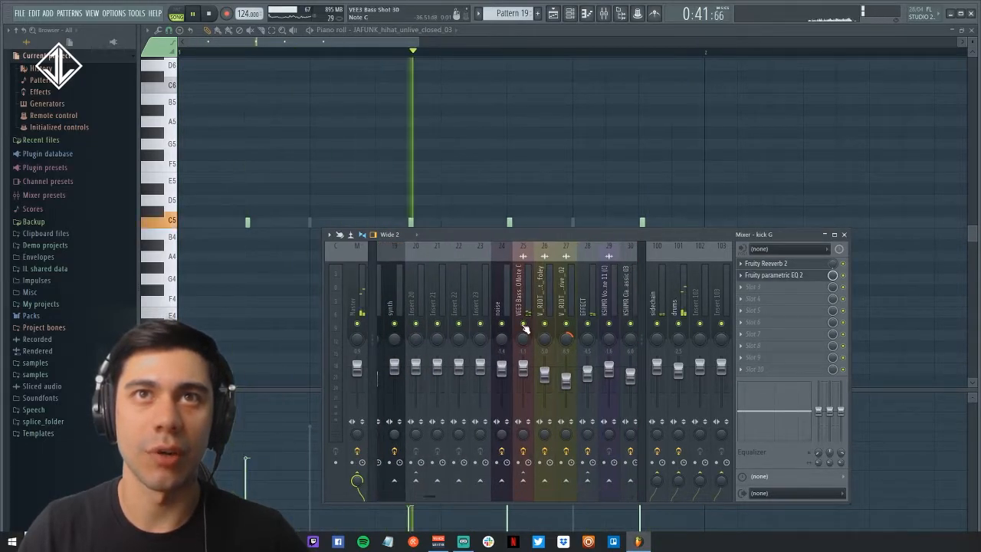
pyautogui.moveTo(427, 498); pyautogui.dragTo(341, 496)
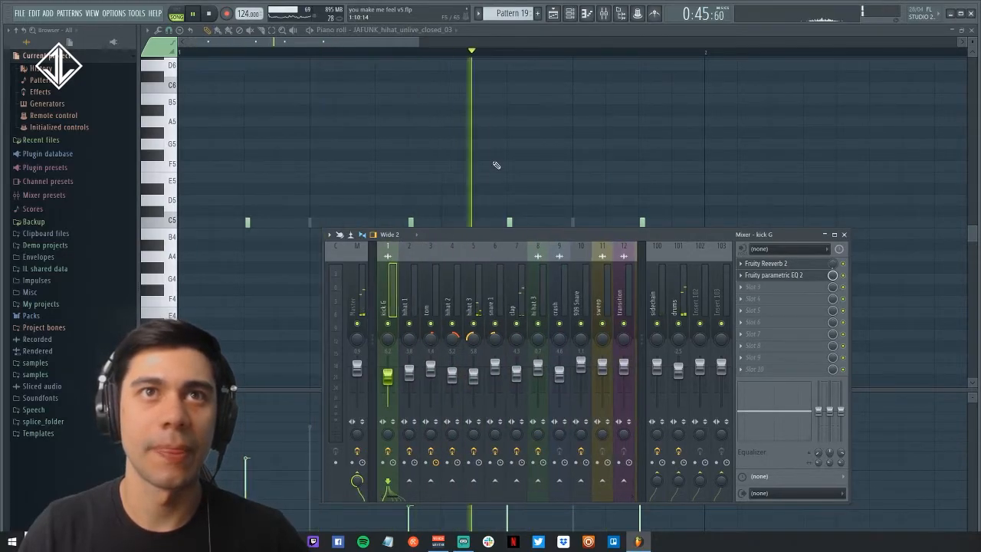
pyautogui.press('F5')
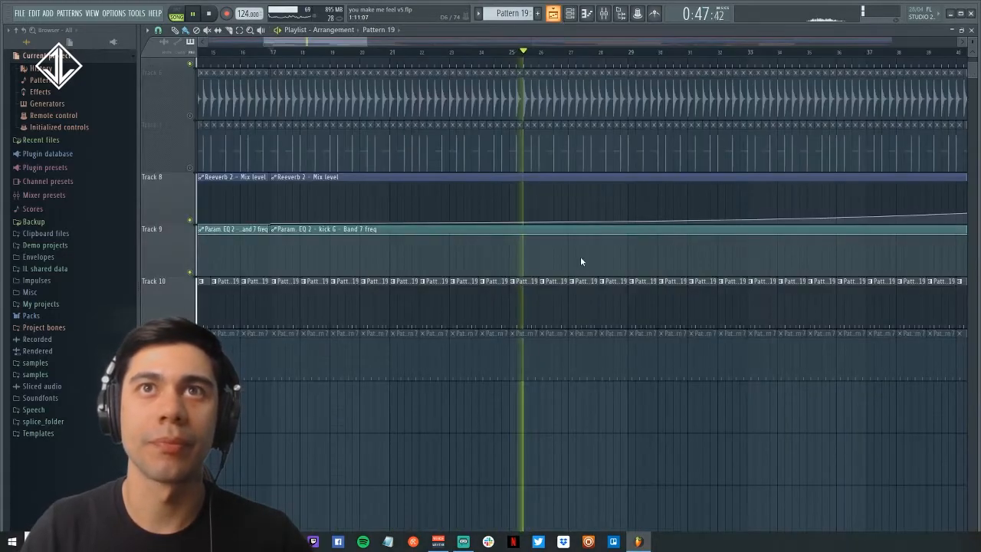
# - Listen to track 10 from bar 49 and reopen Pattern 19 in the piano roll
pyautogui.keyDown('ctrl'); pyautogui.rightClick(427, 131); pyautogui.keyUp('ctrl')
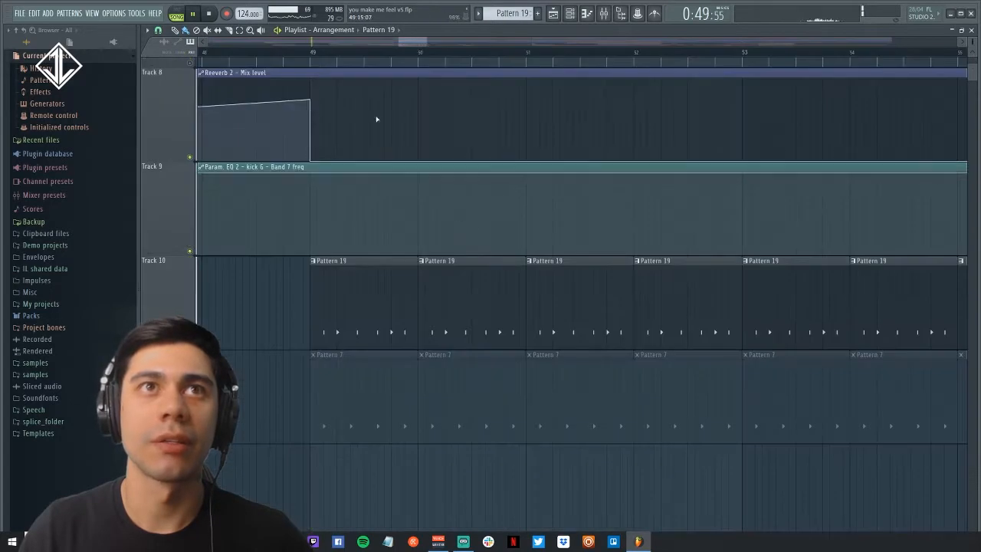
pyautogui.press('space')
pyautogui.press('space')
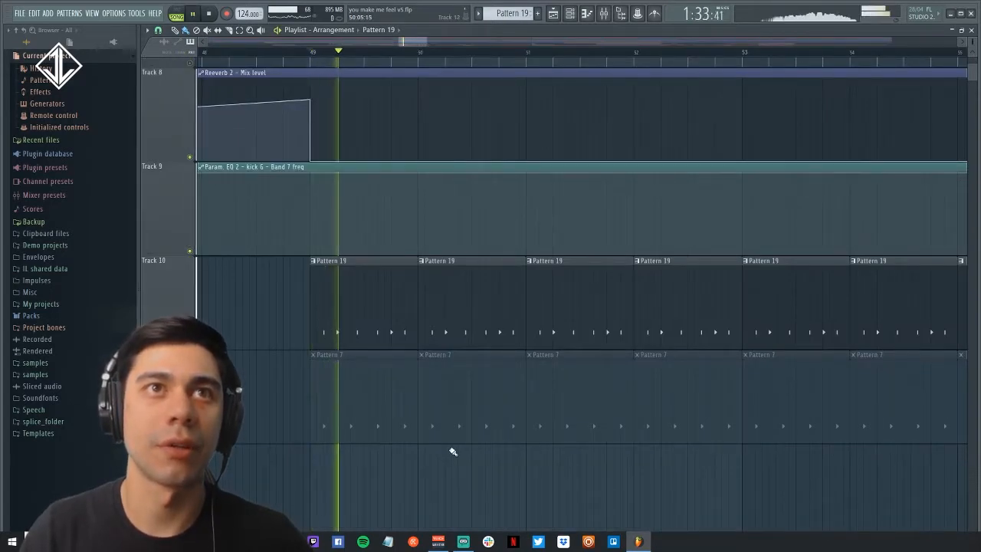
pyautogui.doubleClick(343, 313)
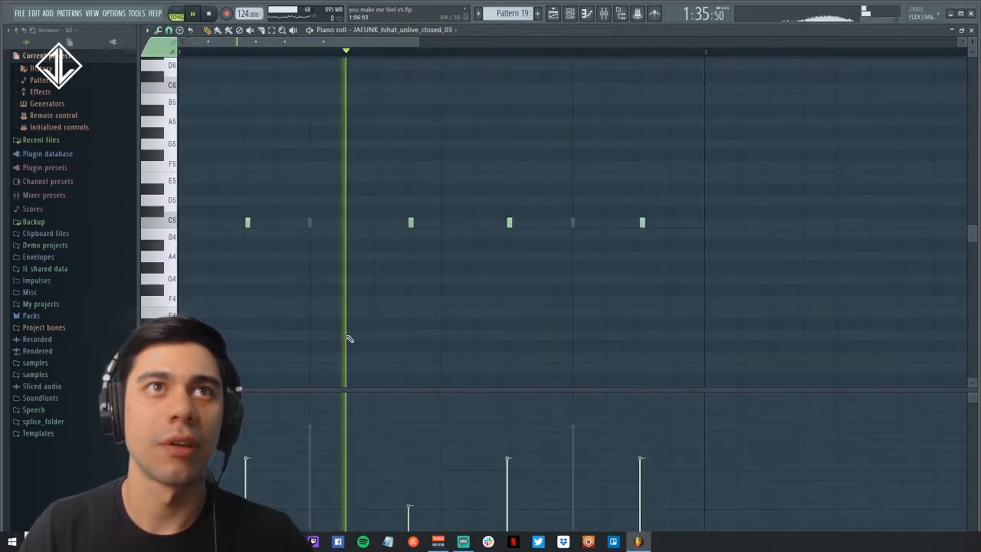
# - Open the channel rack, enlarge it and filter it to the Unsorted channels
pyautogui.click(569, 15)
pyautogui.moveTo(391, 214); pyautogui.dragTo(365, 411)
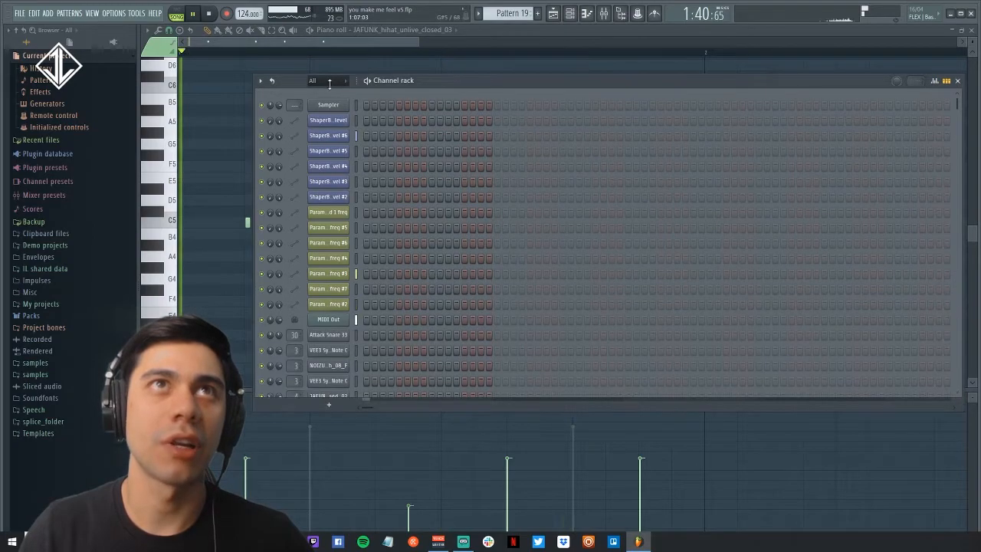
pyautogui.click(329, 81)
pyautogui.click(328, 105)
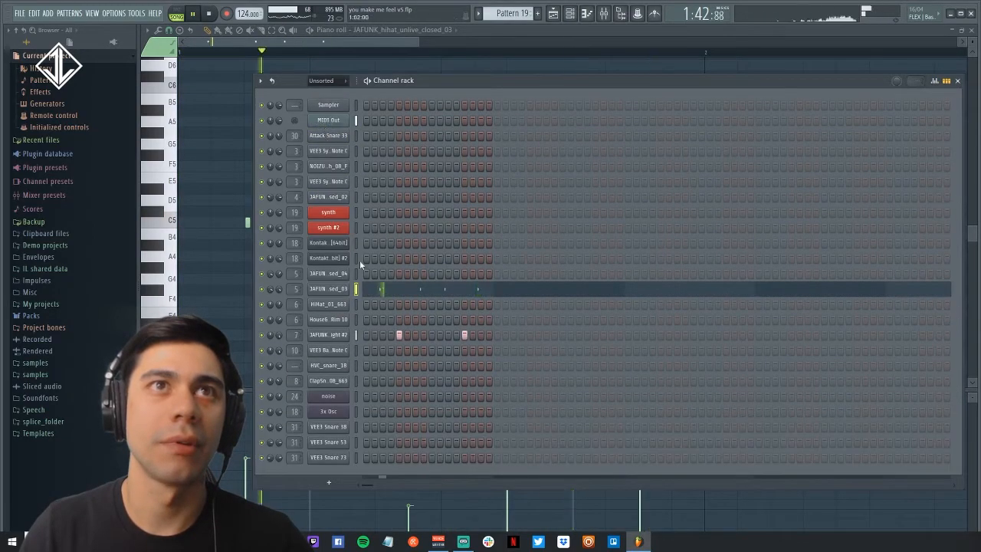
# - Examine the JAFUNK_snare_tight #2 sample settings, mute that channel and play the pattern's hi-hat without it
pyautogui.click(337, 340)
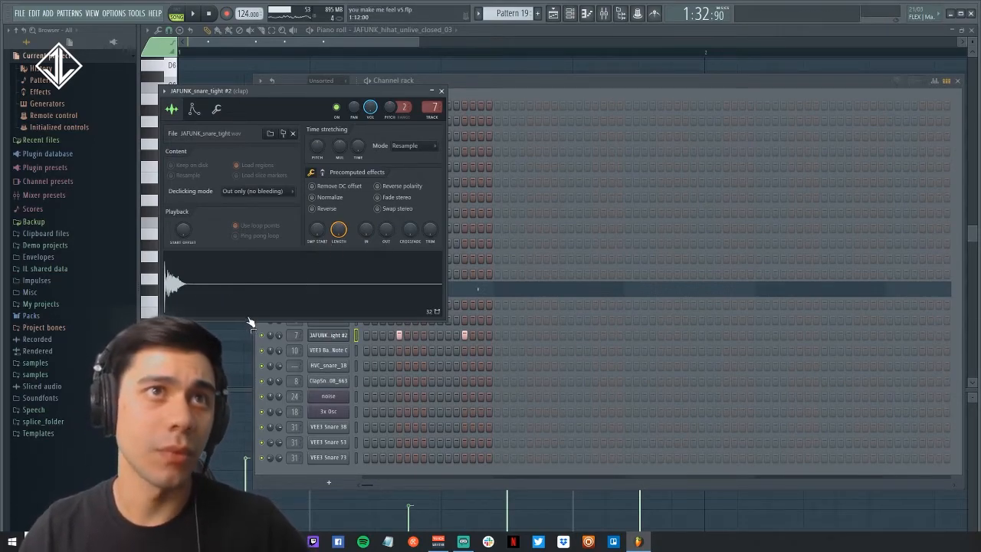
pyautogui.click(224, 345)
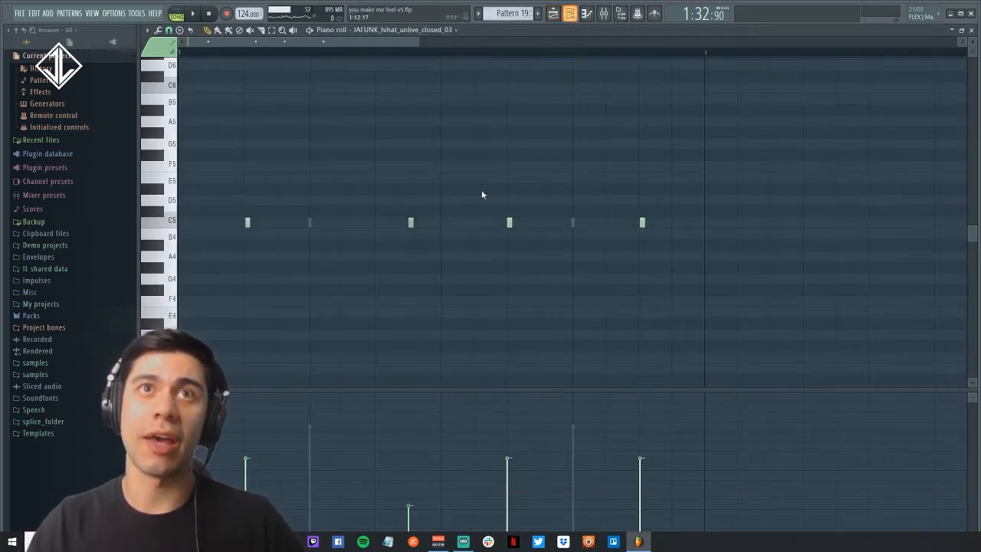
pyautogui.press('F6')
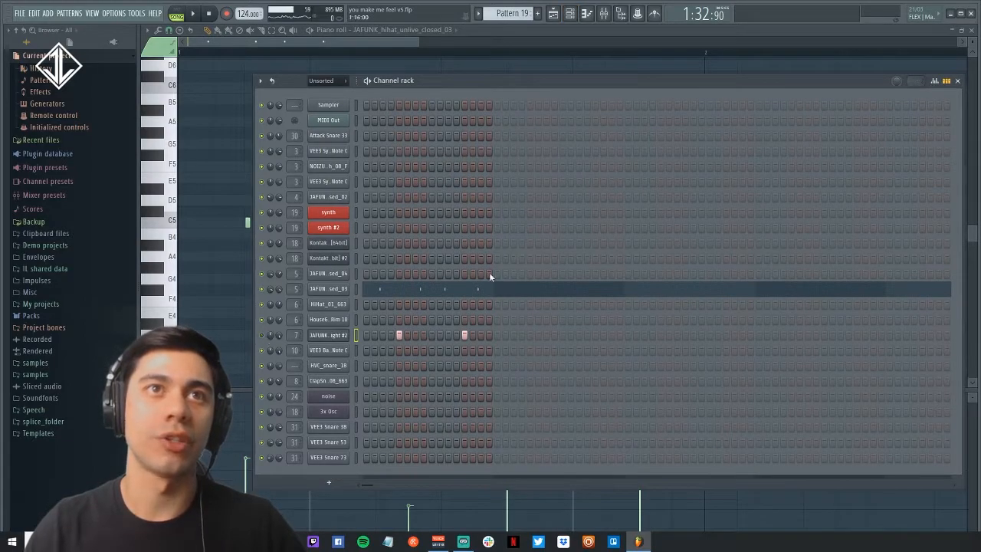
pyautogui.press('space')
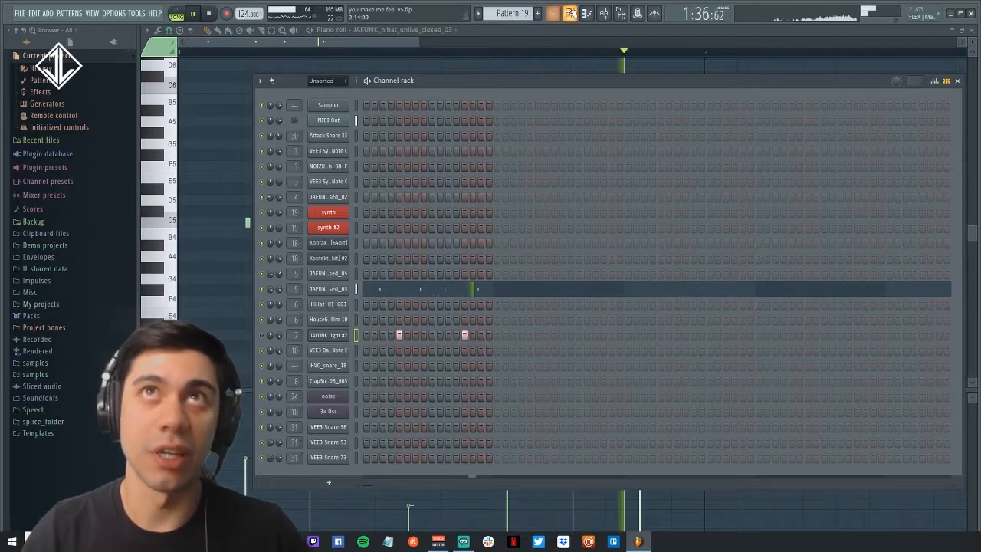
# - Select the hihat 3 mixer channel, examine its SPL Transient Designer effect and close the plugin
pyautogui.click(603, 14)
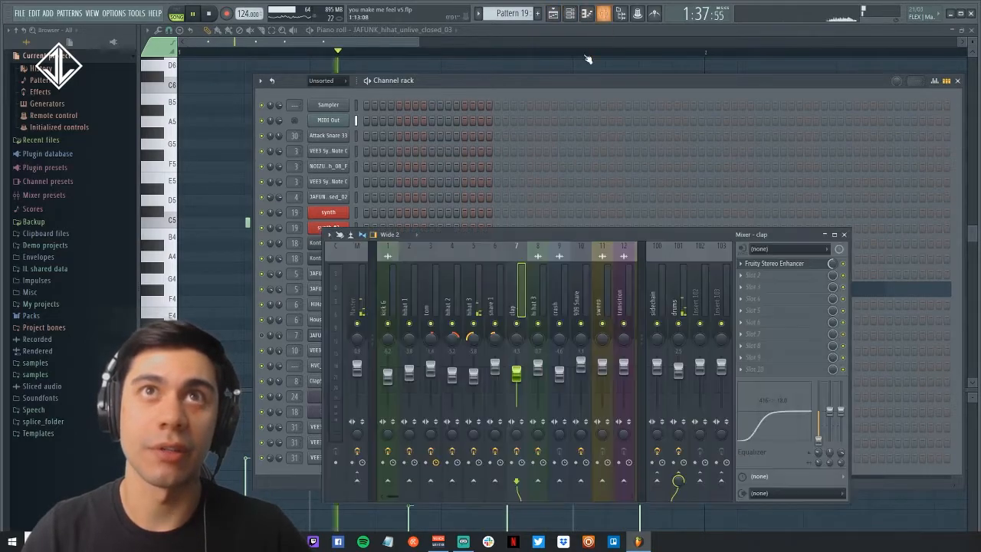
pyautogui.click(477, 311)
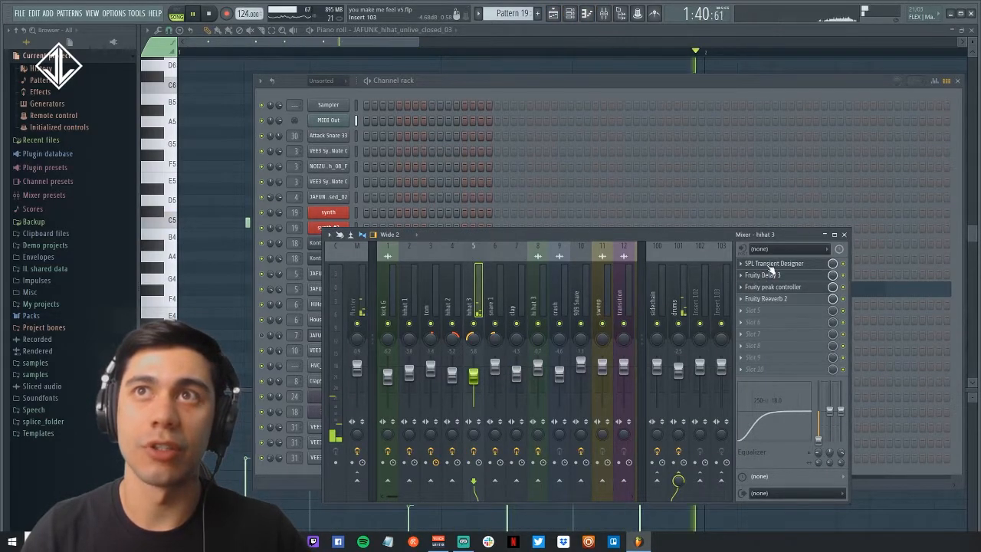
pyautogui.click(752, 264)
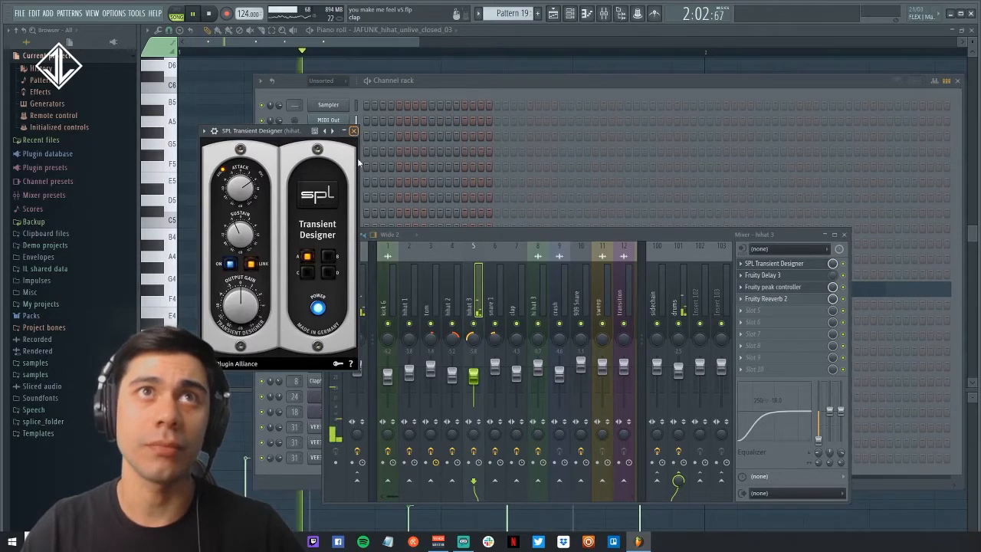
pyautogui.click(354, 131)
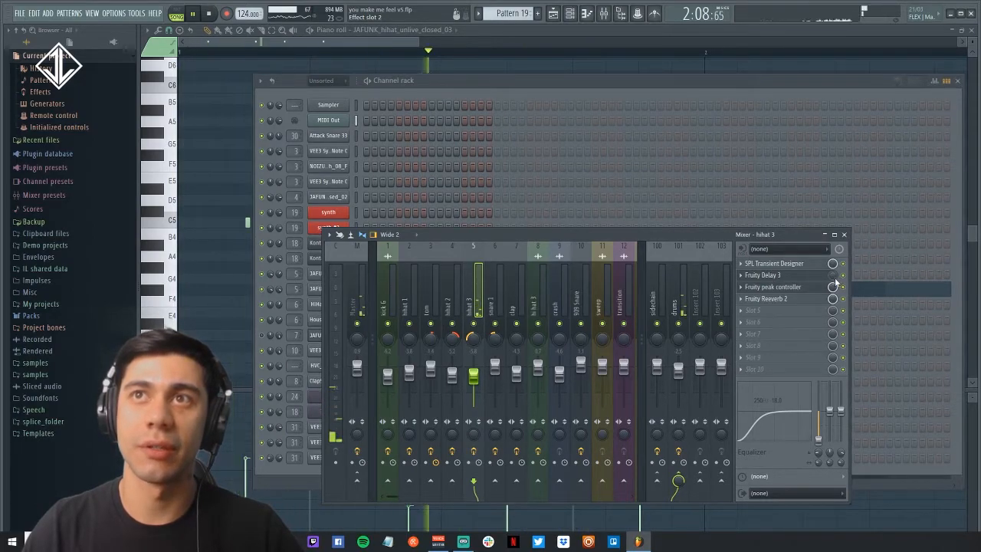
# - Examine the Fruity peak controller and Fruity Reeverb 2 on the hihat 3 channel and listen to the pattern again
pyautogui.press('space')
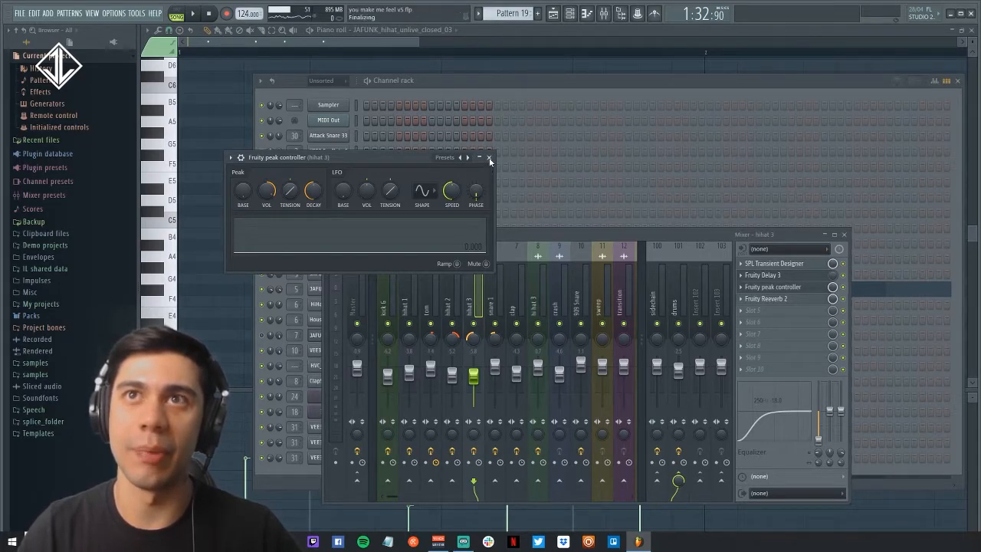
pyautogui.click(489, 158)
pyautogui.click(768, 300)
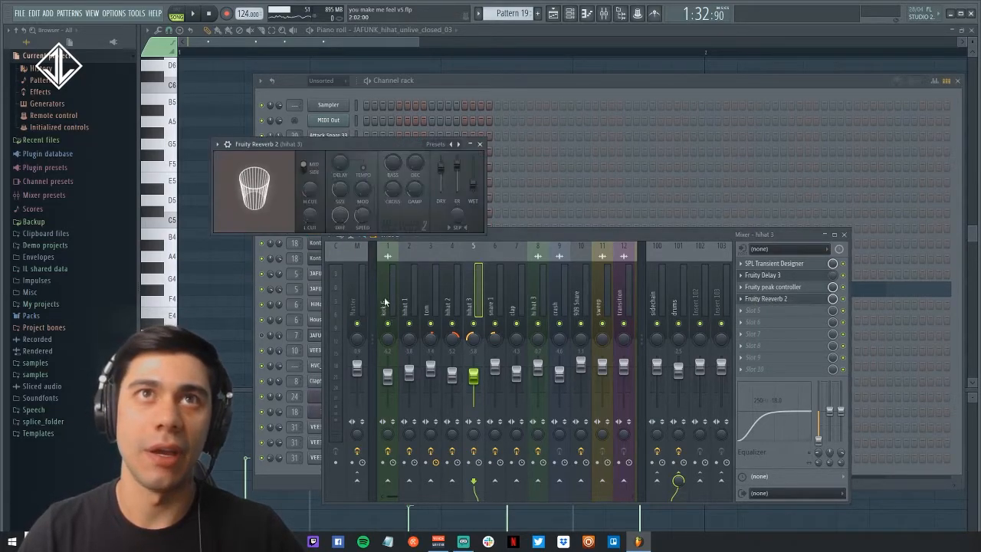
pyautogui.press('space')
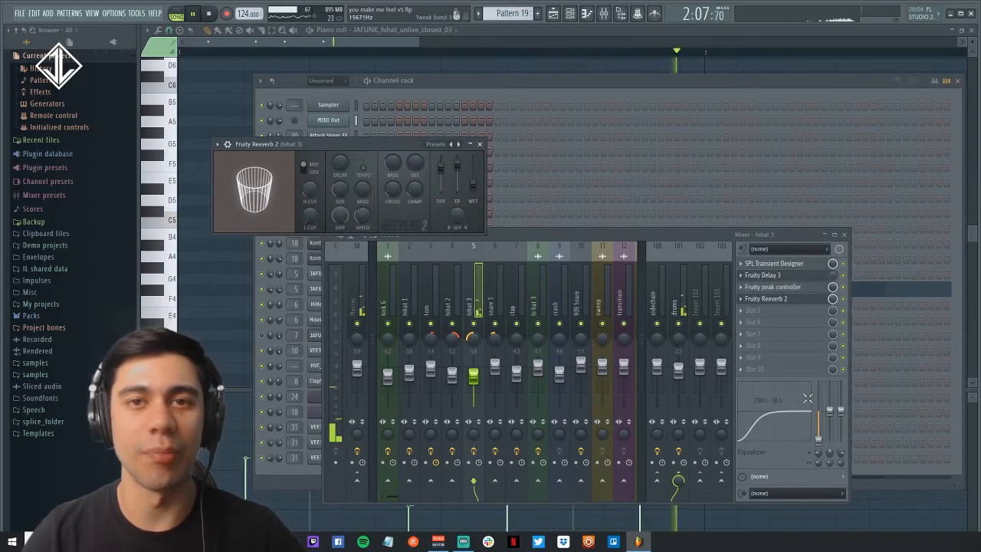
# - Close the mixer, stop playback and reopen the channel rack for Pattern 19
pyautogui.click(844, 235)
pyautogui.rightClick(218, 293)
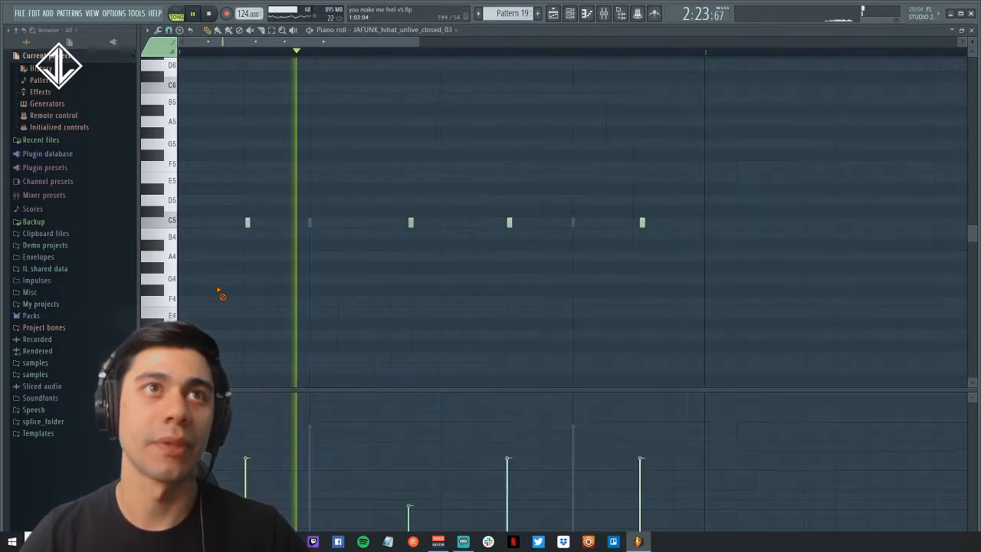
pyautogui.press('space')
pyautogui.click(570, 15)
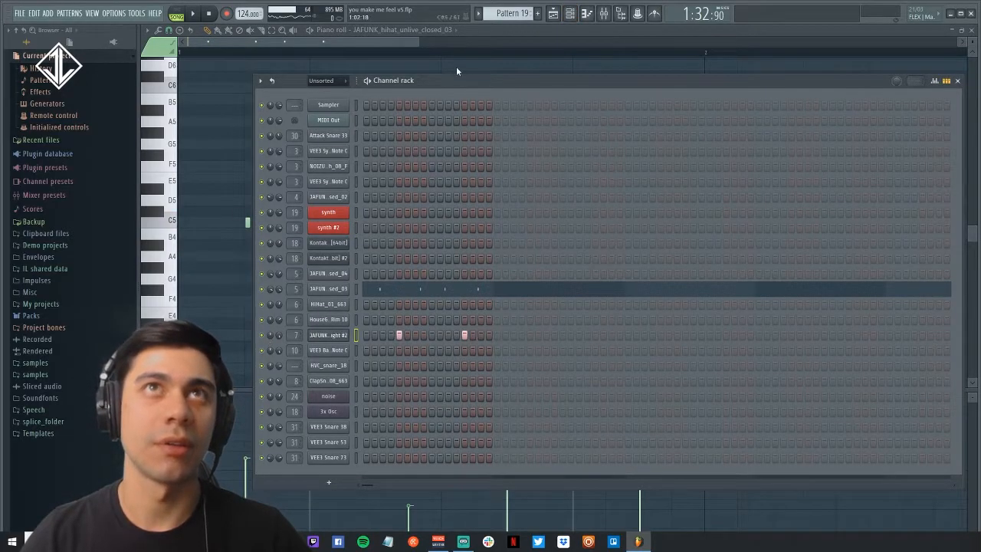
# - Return to the playlist, unmute Track 11, mute Track 10 and play Pattern 7 without Pattern 19
pyautogui.press('F5')
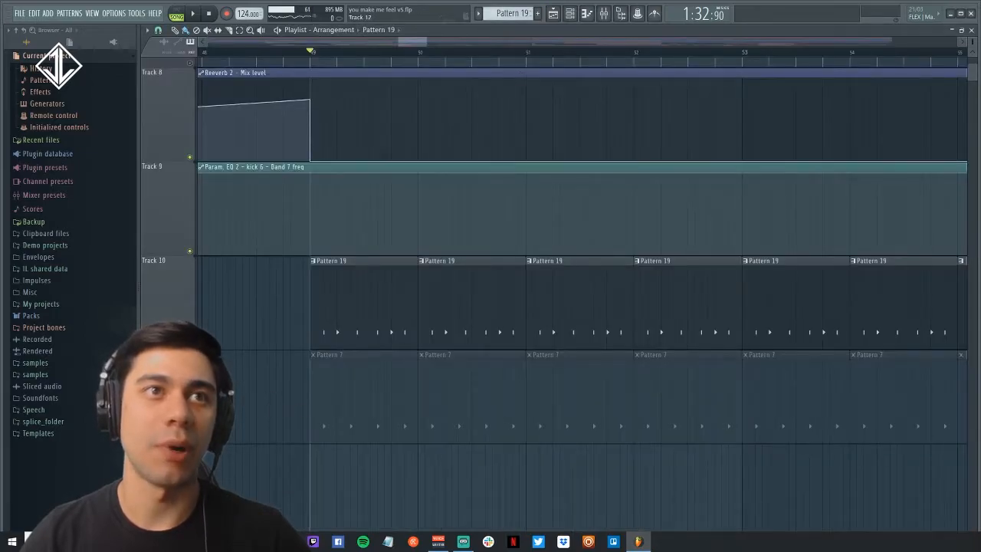
pyautogui.click(189, 439)
pyautogui.click(189, 345)
pyautogui.press('space')
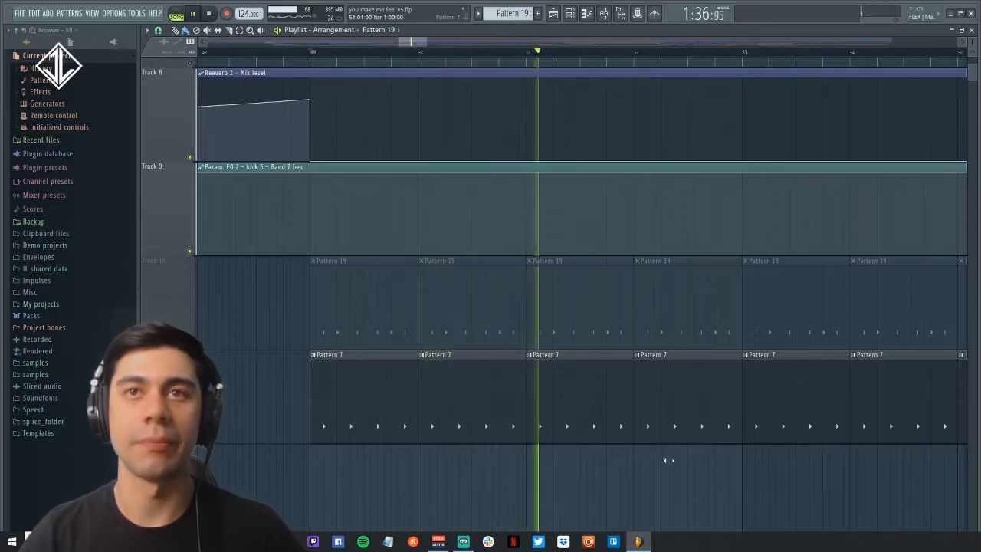
pyautogui.press('space')
# - Close the mixer, unmute Track 10 and play Pattern 19 and Pattern 7 together
pyautogui.click(603, 13)
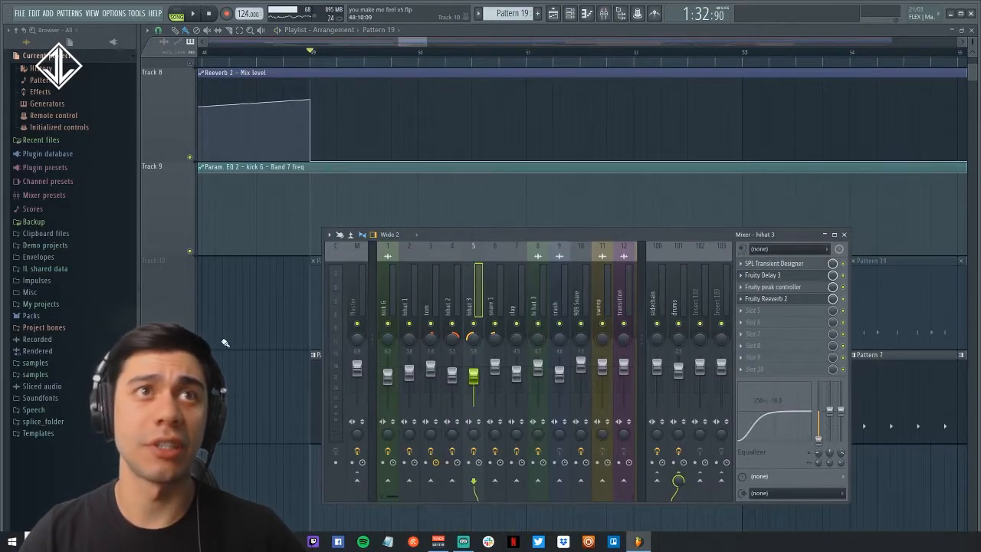
pyautogui.press('F9')
pyautogui.press('space')
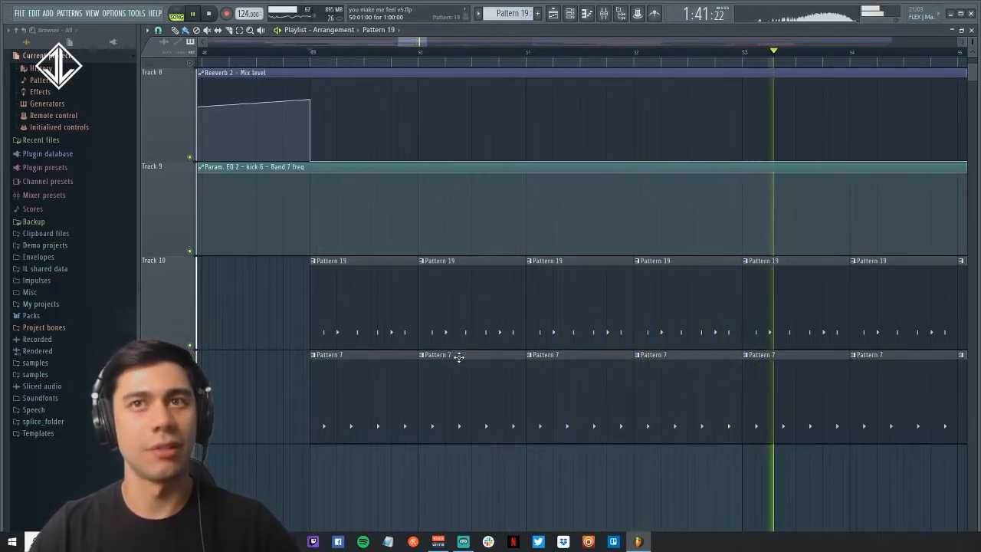
pyautogui.press('space')
pyautogui.moveTo(462, 541)
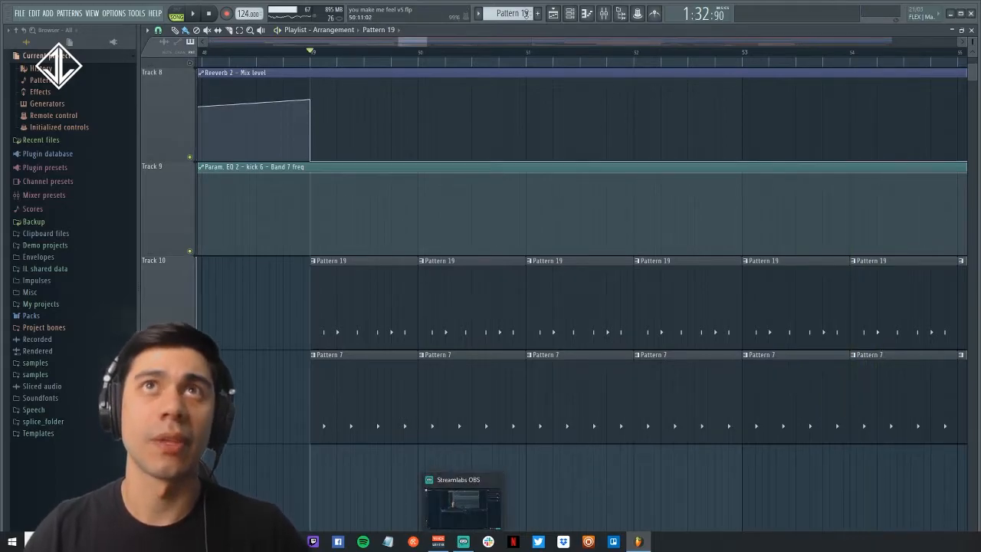
# - Open Pattern 7's notes and channel rack, examine the JAFUNK_hihat_unlive_closed_02 sample settings and close them
pyautogui.doubleClick(390, 373)
pyautogui.click(570, 15)
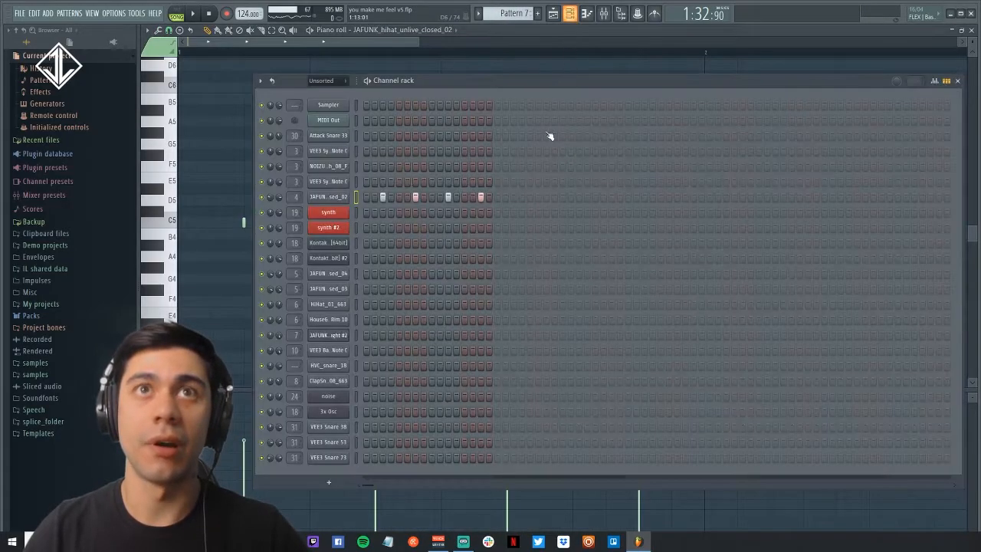
pyautogui.click(327, 197)
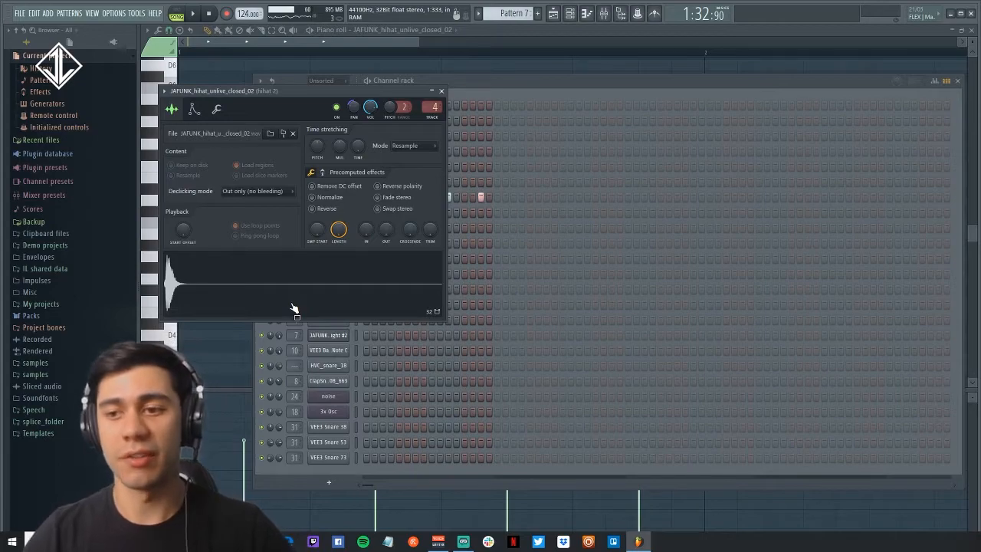
pyautogui.click(442, 91)
# - Listen to Pattern 7 with the mixer open and examine the SPL Transient Designer on the hihat 2 channel
pyautogui.click(603, 13)
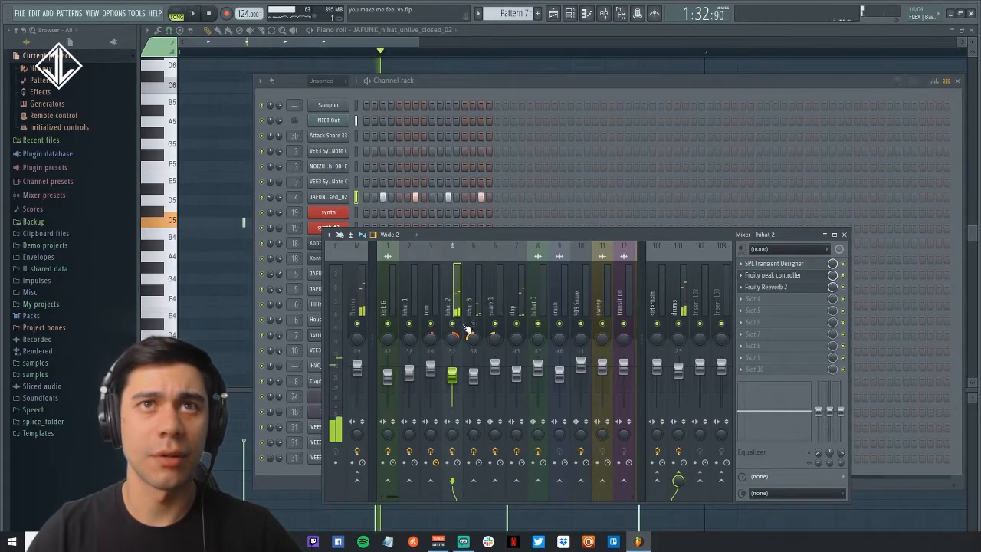
pyautogui.press('space')
pyautogui.press('space')
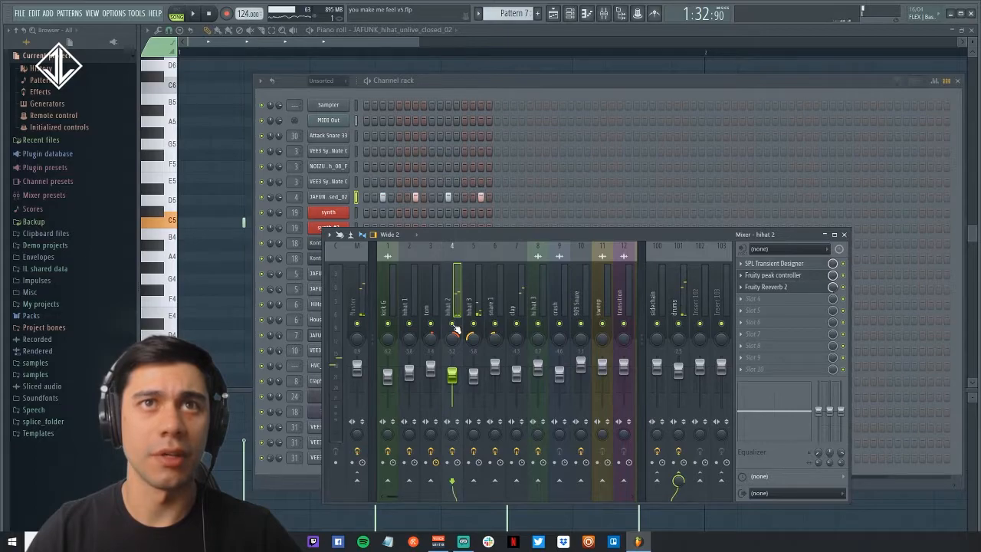
pyautogui.click(773, 266)
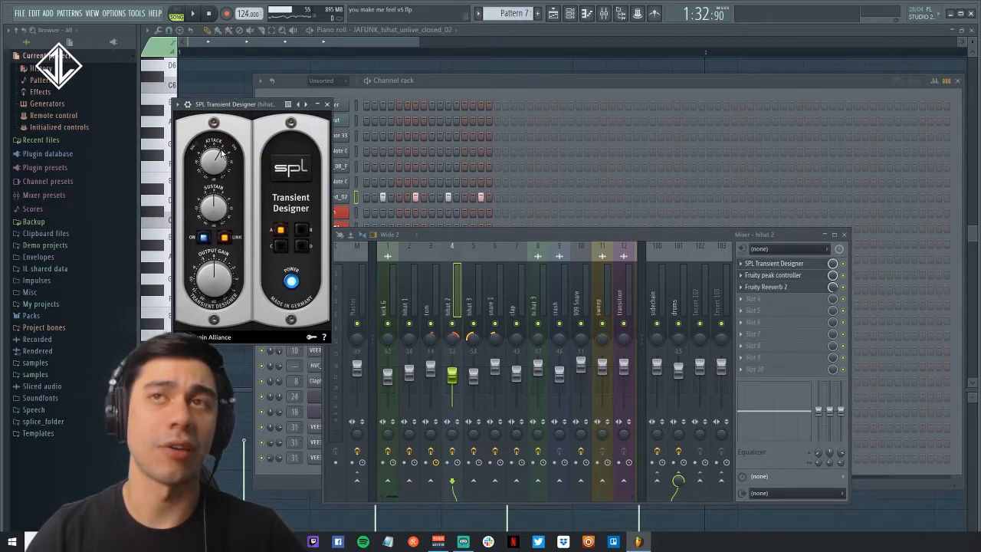
# - Examine the Fruity peak controller and the Fruity Reeverb 2 wet level on hihat 2, and play the pattern again
pyautogui.click(764, 277)
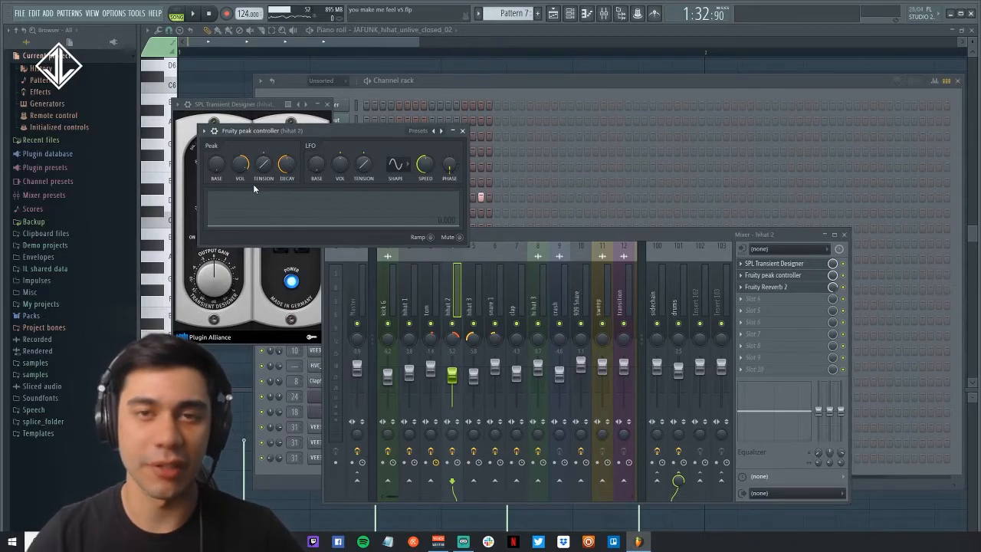
pyautogui.click(462, 132)
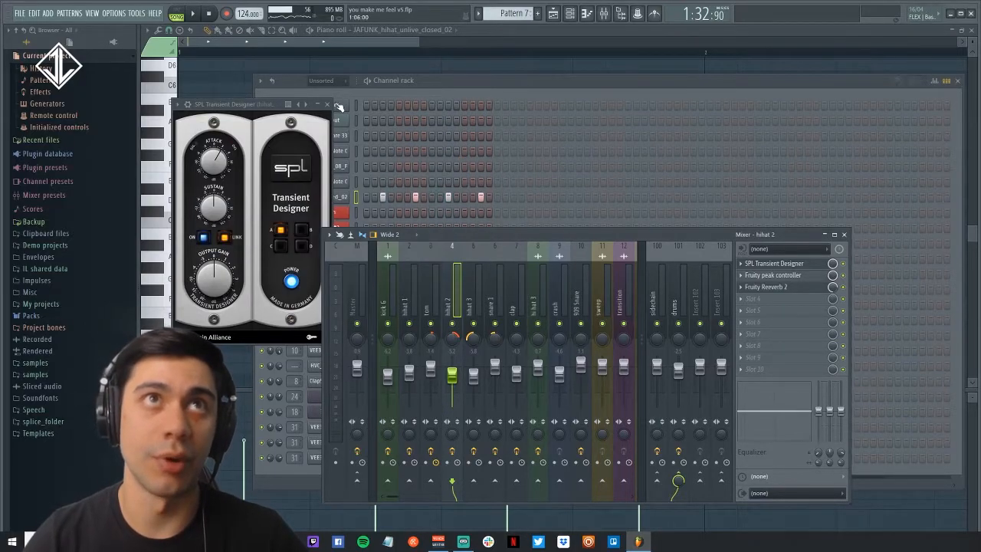
pyautogui.click(773, 263)
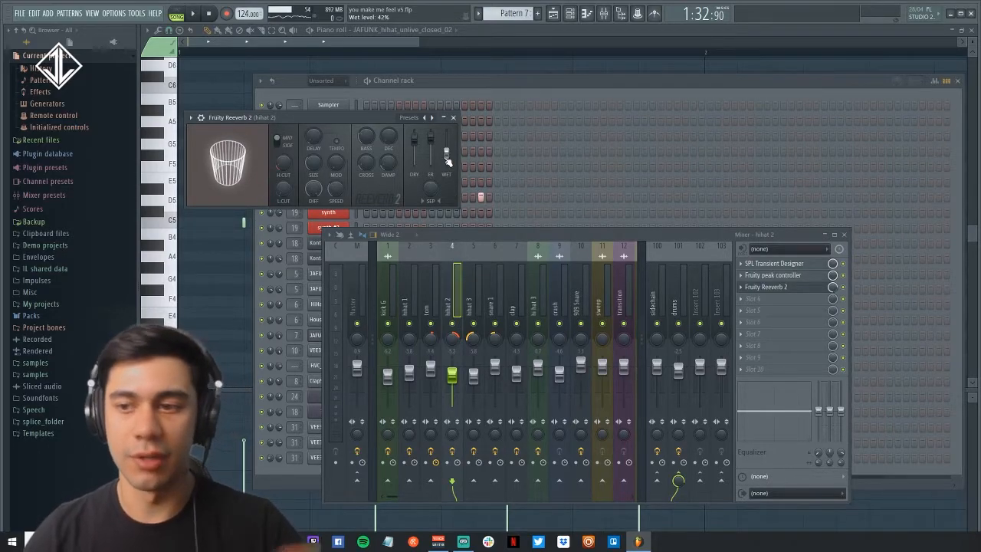
pyautogui.press('space')
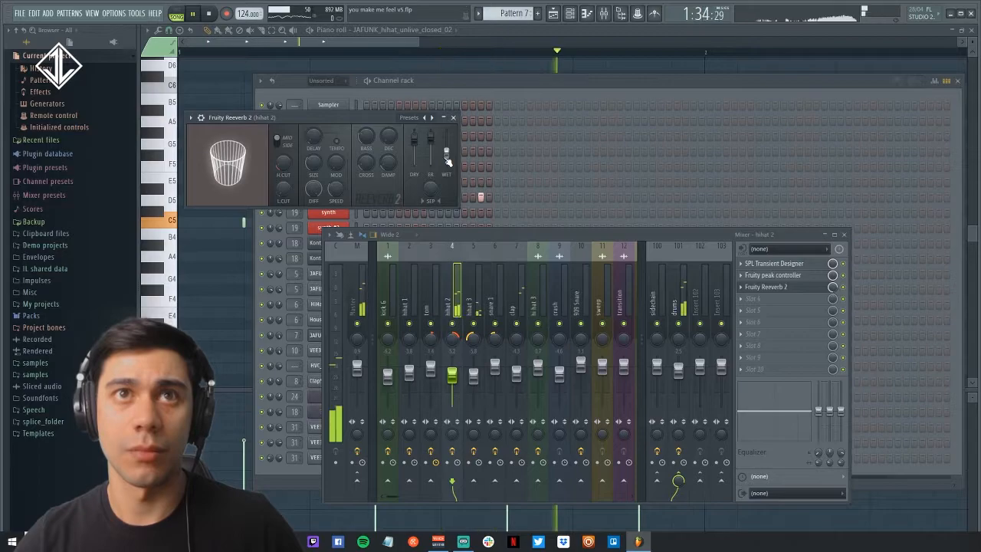
pyautogui.press('space')
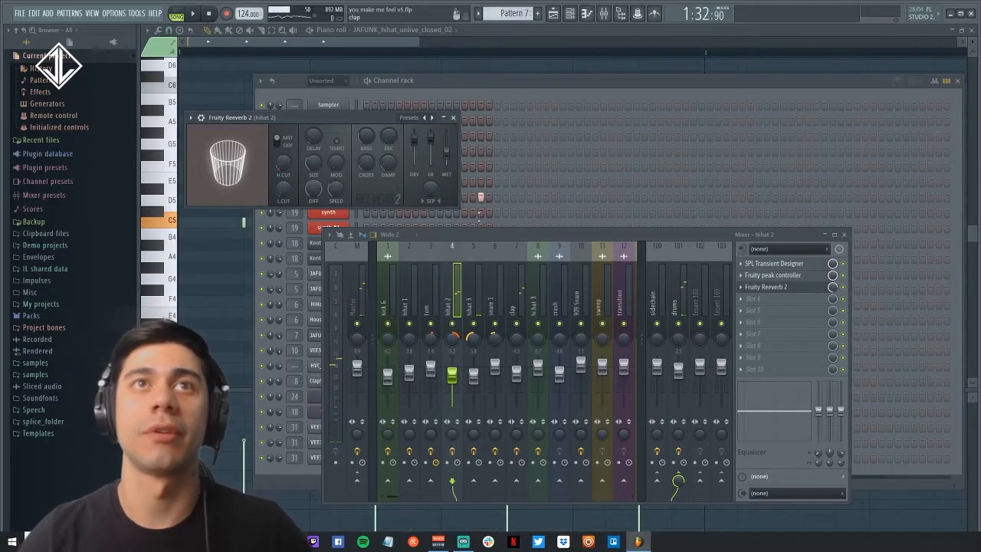
# - Return to the playlist and examine the Pattern 19 and Pattern 7 clips and the tracks around them across the arrangement
pyautogui.click(553, 13)
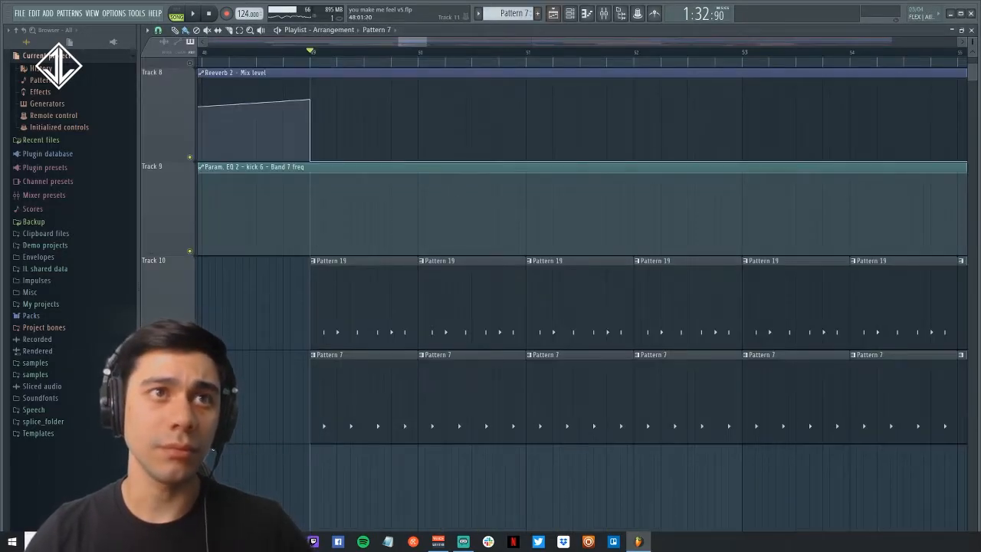
pyautogui.scroll(-1, 328, 410)
pyautogui.keyDown('ctrl'); pyautogui.rightClick(335, 398); pyautogui.keyUp('ctrl')
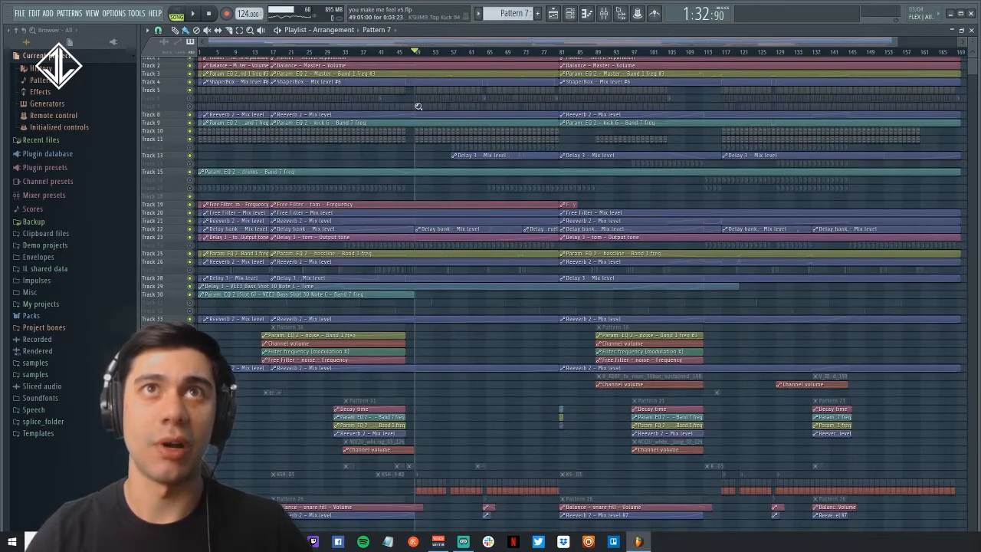
pyautogui.moveTo(415, 103); pyautogui.dragTo(594, 207)
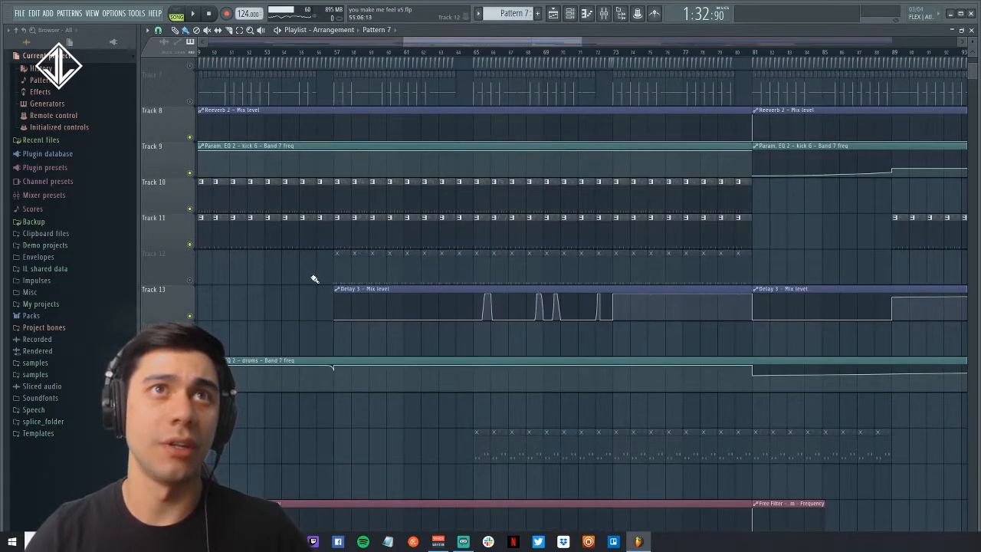
pyautogui.keyDown('ctrl'); pyautogui.rightClick(492, 244); pyautogui.keyUp('ctrl')
pyautogui.moveTo(404, 111); pyautogui.dragTo(460, 159)
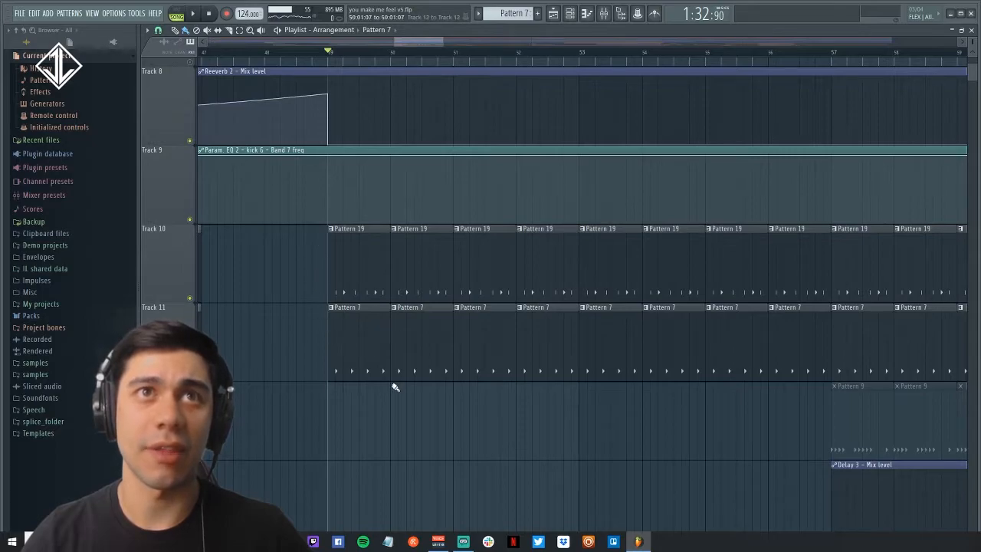
pyautogui.keyDown('ctrl'); pyautogui.rightClick(384, 150); pyautogui.keyUp('ctrl')
pyautogui.moveTo(333, 105); pyautogui.dragTo(388, 190)
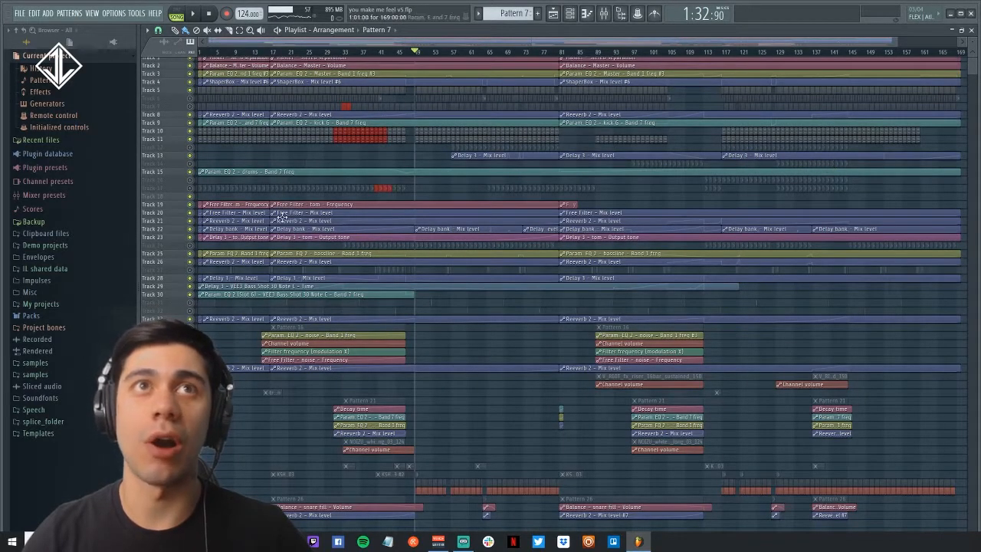
pyautogui.moveTo(398, 115); pyautogui.dragTo(481, 176)
pyautogui.moveTo(328, 207); pyautogui.dragTo(735, 479)
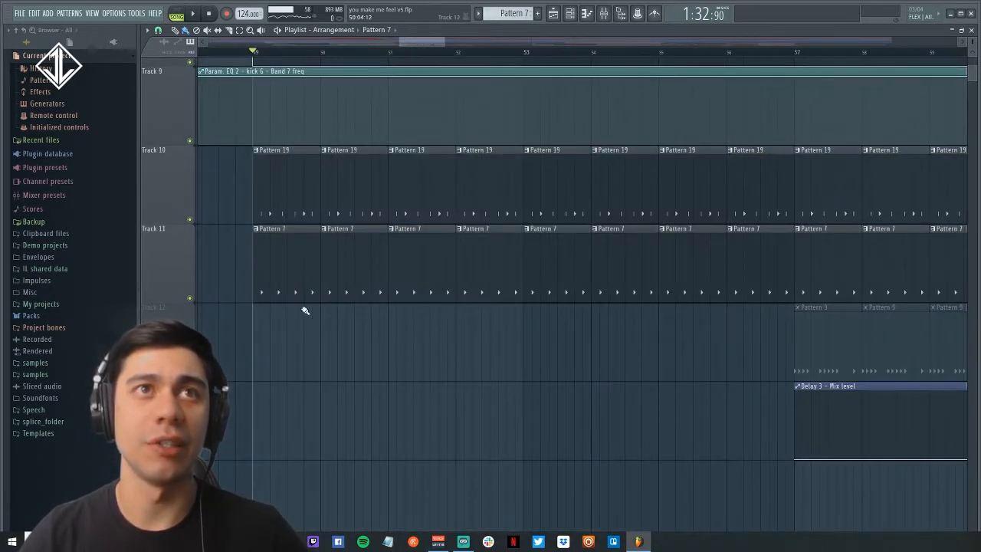
# - Check Pattern 7's notes and channel rack during playback and return to the playlist
pyautogui.doubleClick(281, 277)
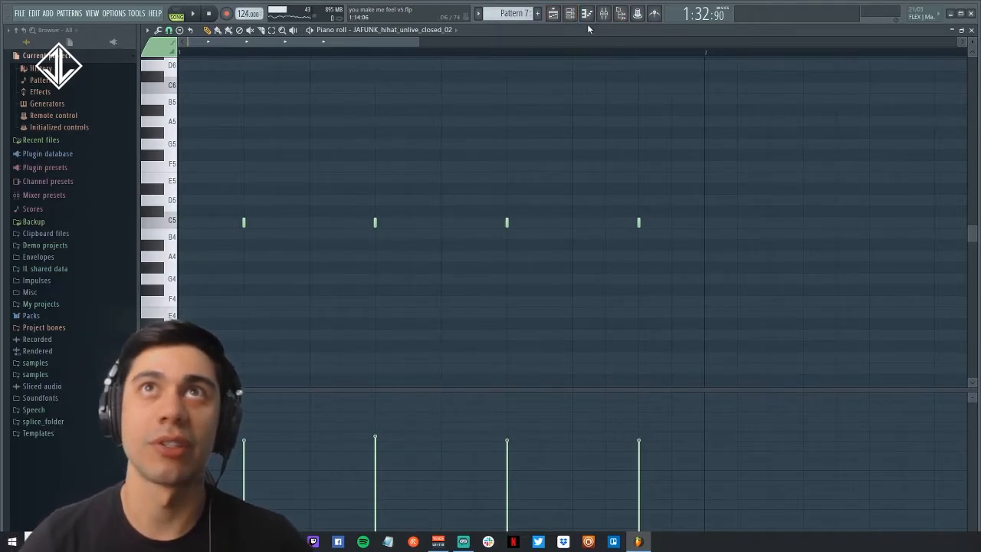
pyautogui.click(570, 14)
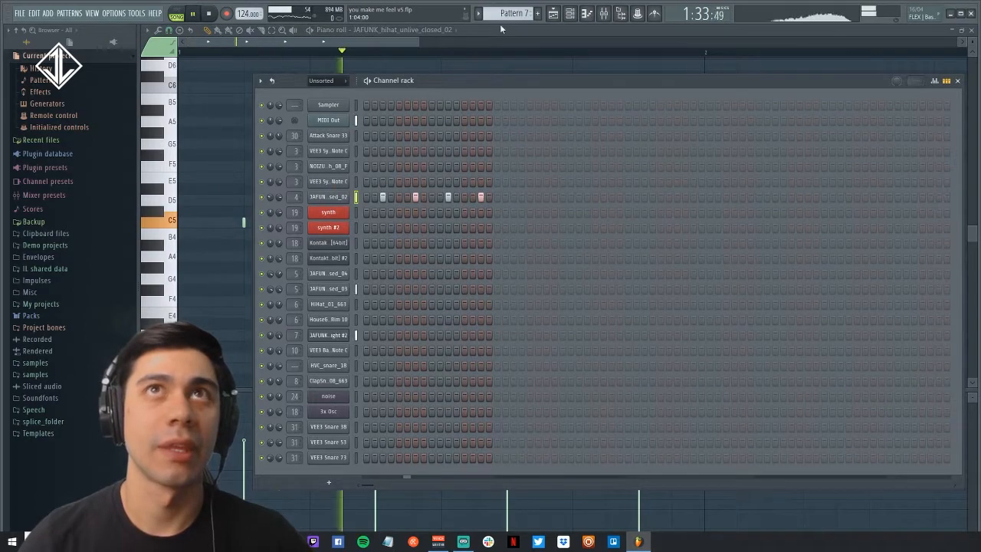
pyautogui.click(552, 14)
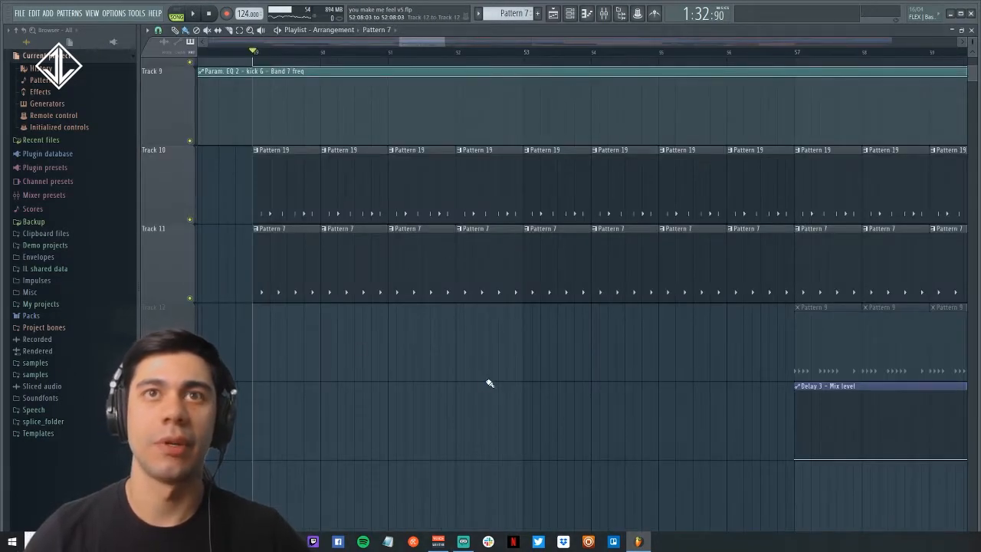
# - Unmute Track 12 and play the three hi-hat tracks from bar 61
pyautogui.keyDown('ctrl'); pyautogui.rightClick(488, 381); pyautogui.keyUp('ctrl')
pyautogui.moveTo(438, 121); pyautogui.dragTo(547, 197)
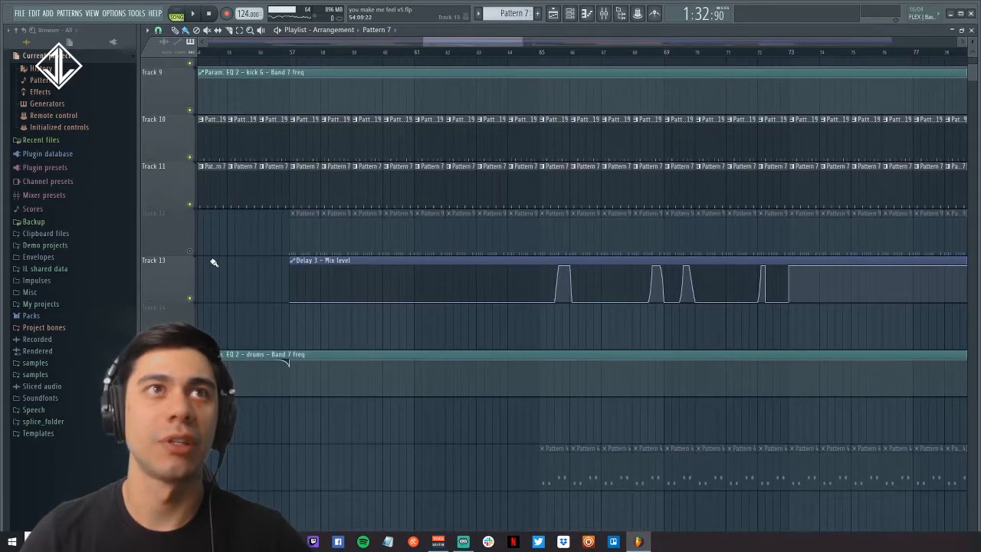
pyautogui.click(191, 252)
pyautogui.moveTo(256, 162); pyautogui.dragTo(472, 394)
pyautogui.keyDown('ctrl'); pyautogui.rightClick(581, 322); pyautogui.keyUp('ctrl')
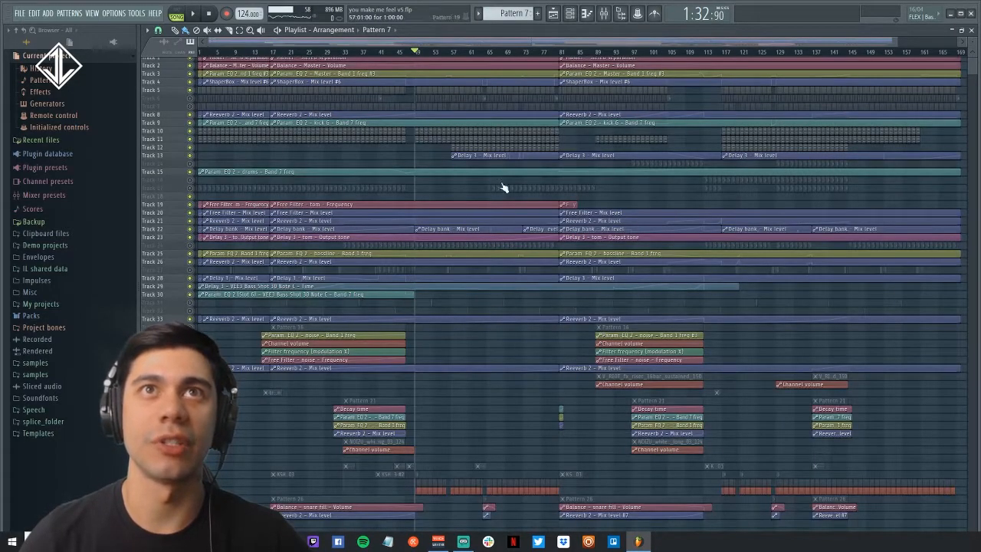
pyautogui.moveTo(450, 127); pyautogui.dragTo(564, 202)
pyautogui.click(311, 51)
pyautogui.press('space')
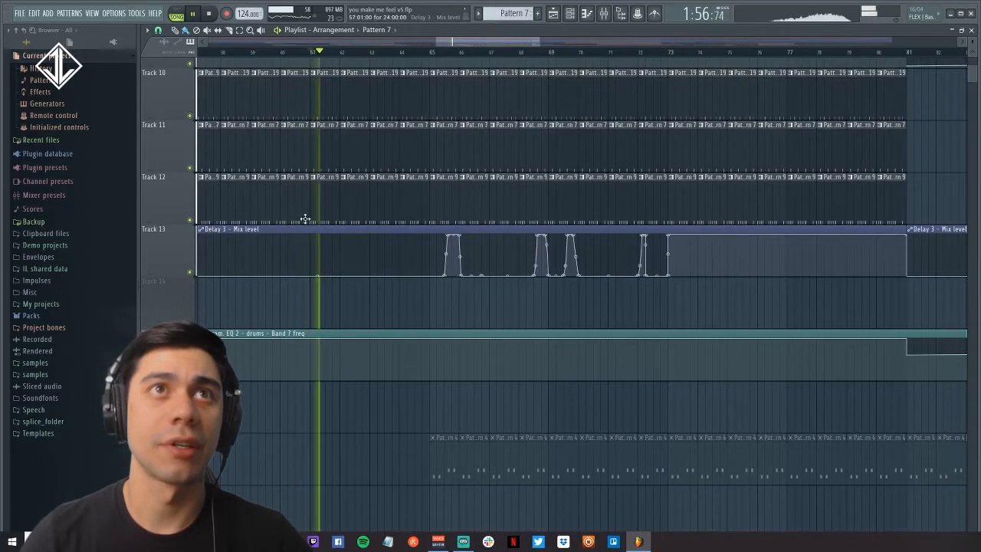
pyautogui.press('space')
# - Open Pattern 9 in the channel rack, mute its layers except JAFUNK_hihat_unlive_closed_04 and listen to it in pattern mode
pyautogui.doubleClick(324, 205)
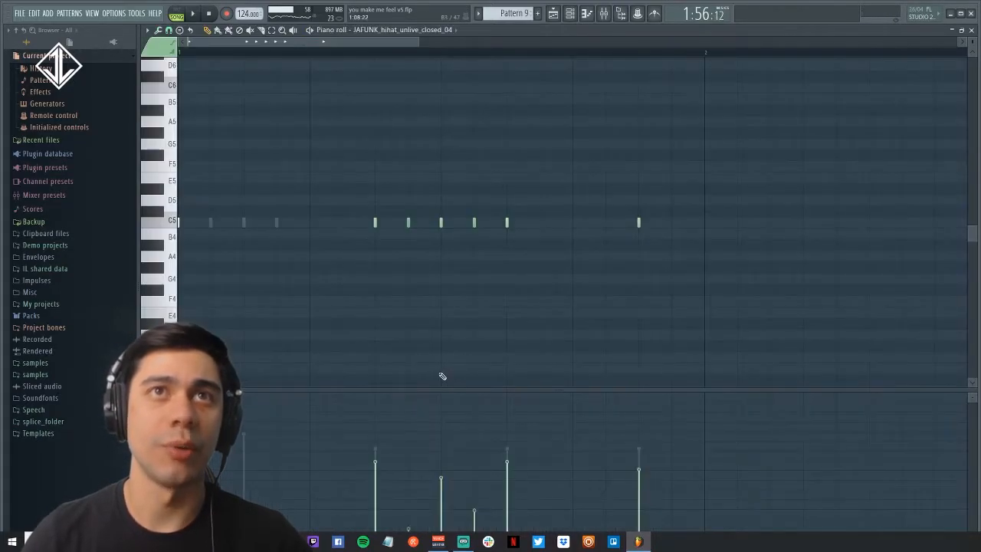
pyautogui.click(570, 13)
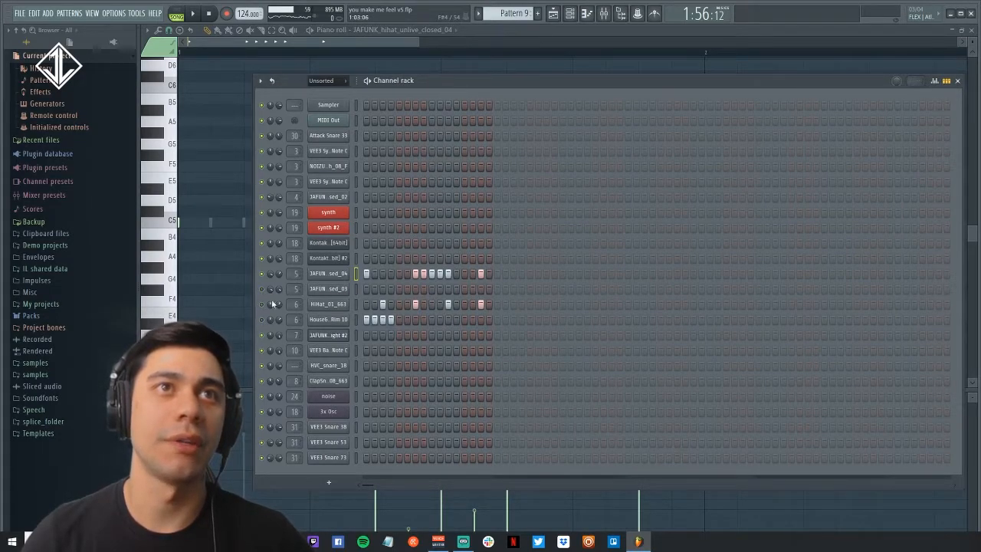
pyautogui.click(177, 14)
pyautogui.press('space')
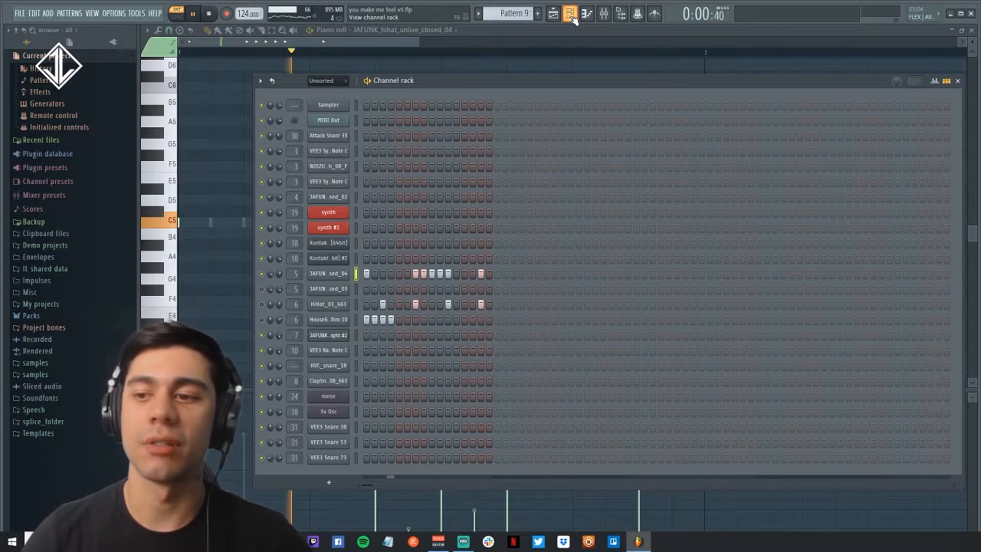
pyautogui.press('space')
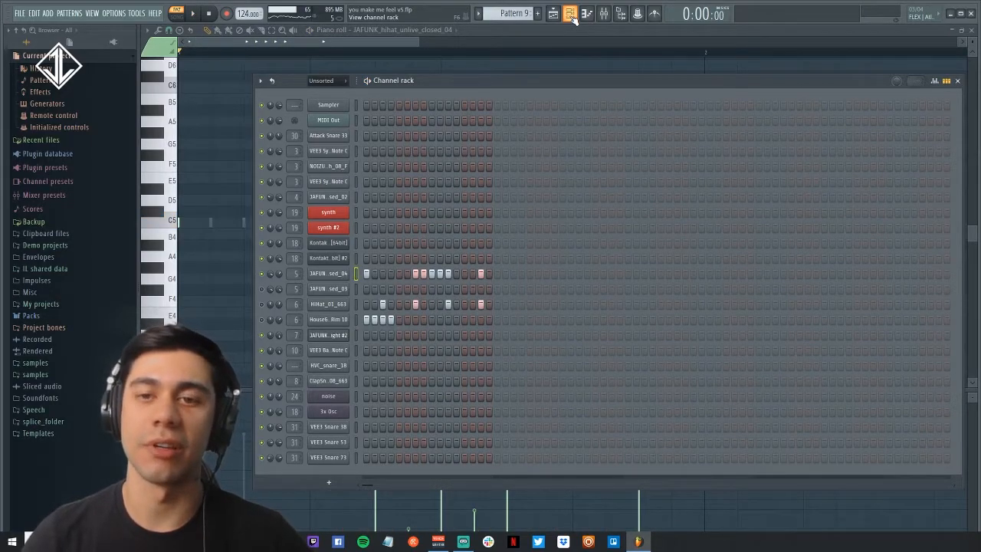
pyautogui.press('space')
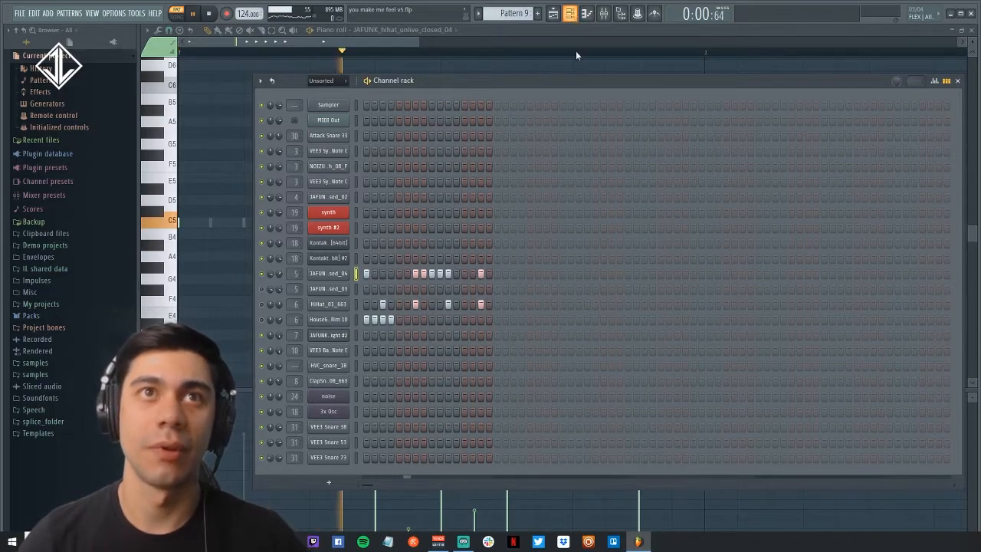
pyautogui.press('space')
# - Play Pattern 9 with the mixer open, select the hihat 3 channel to view its effects and close the mixer
pyautogui.click(604, 14)
pyautogui.press('space')
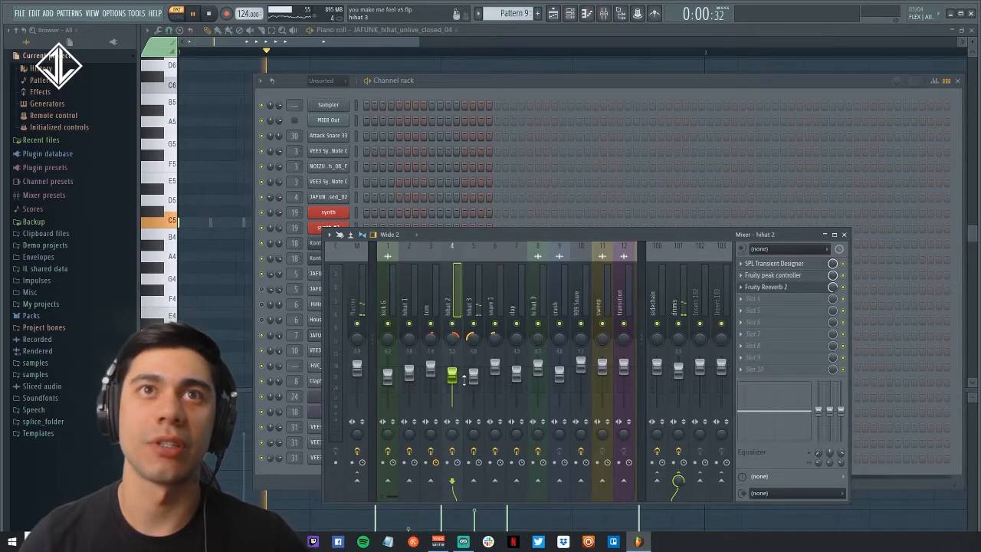
pyautogui.click(474, 306)
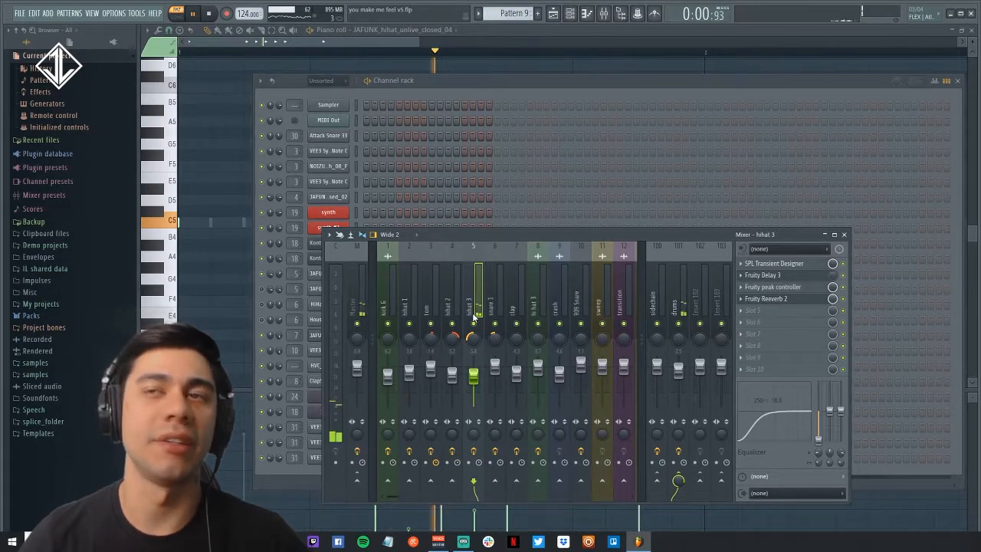
pyautogui.click(844, 234)
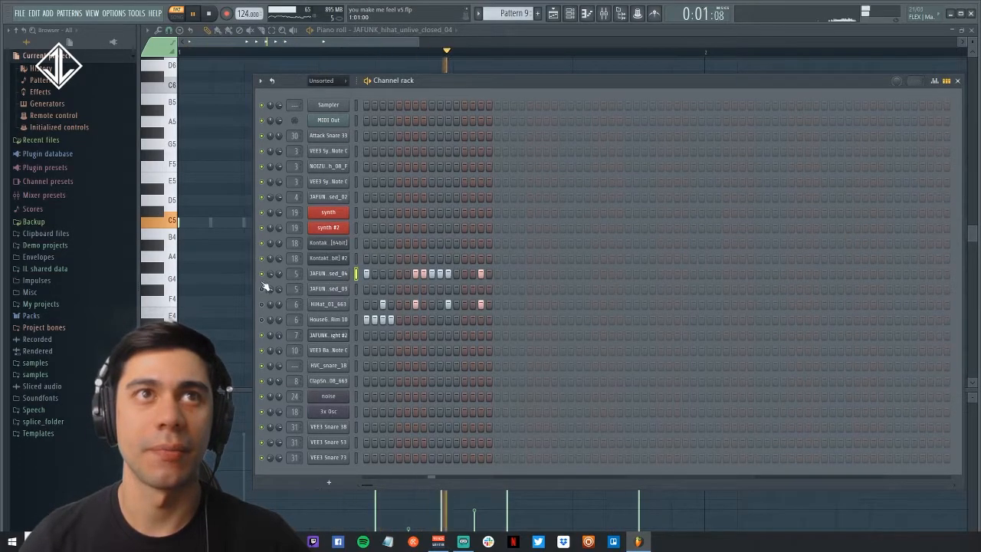
# - Unmute the HiHat_01_663 layer in Pattern 9 and play the pattern with it
pyautogui.press('space')
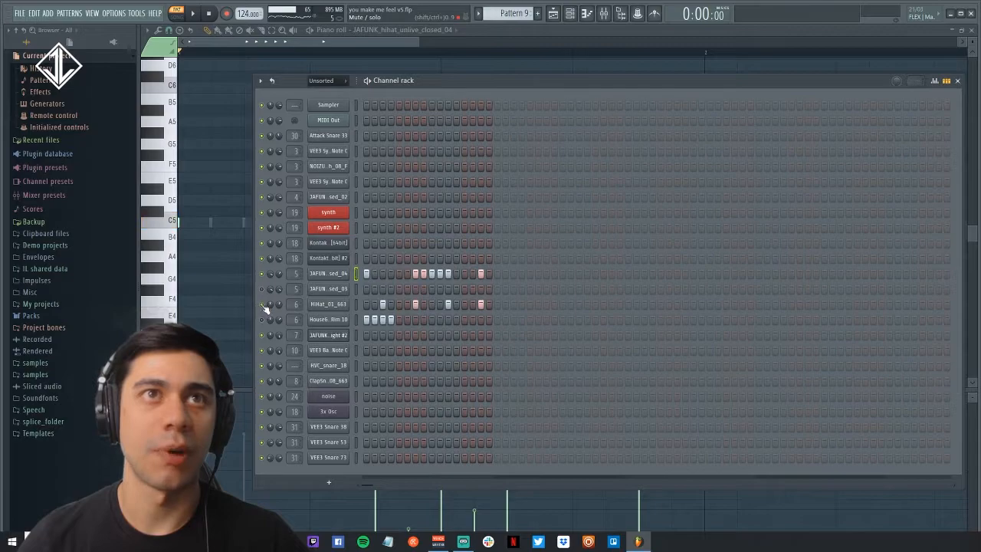
pyautogui.press('space')
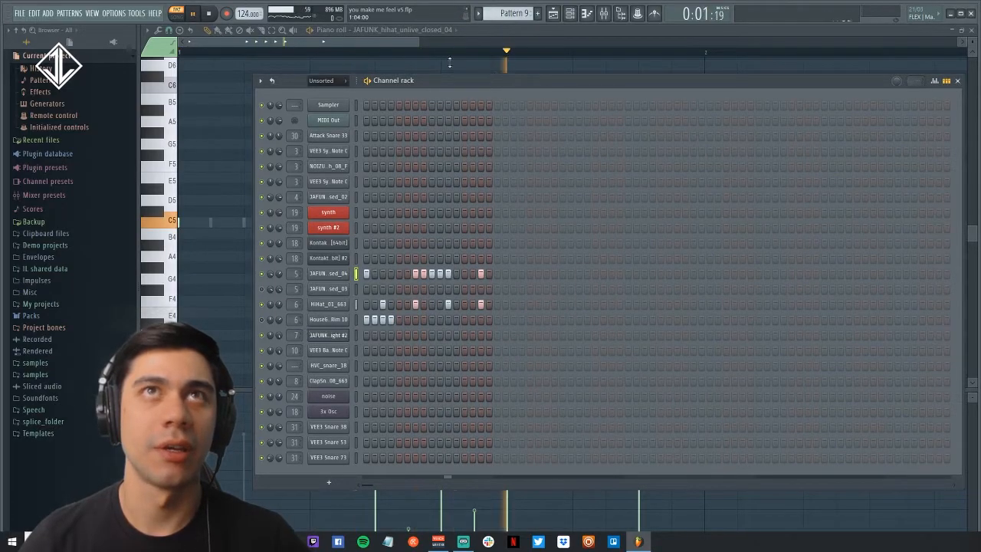
pyautogui.click(603, 14)
pyautogui.press('space')
# - Open the Fruity soft clipper on the snare 1 mixer channel and compare the pattern with the effect on and bypassed
pyautogui.click(496, 310)
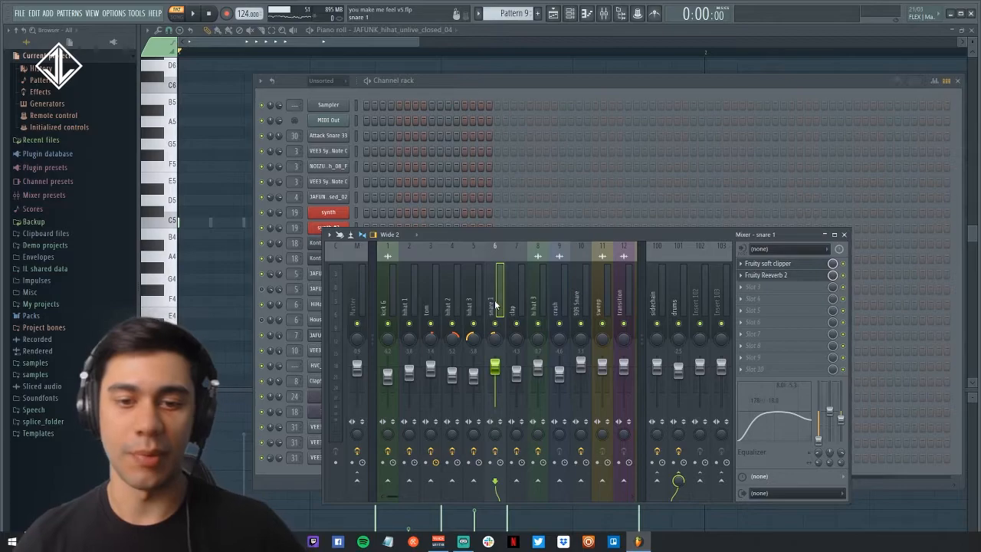
pyautogui.click(786, 267)
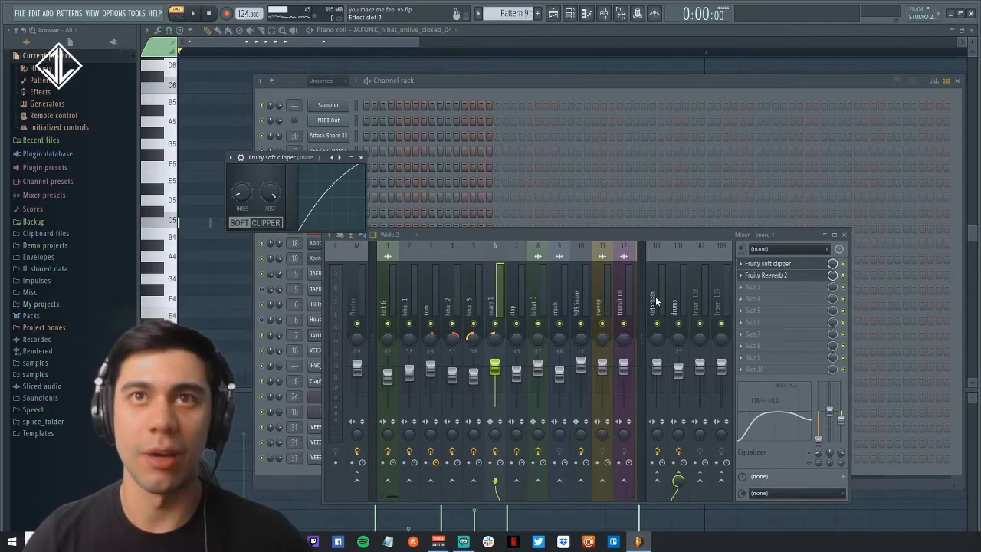
pyautogui.press('space')
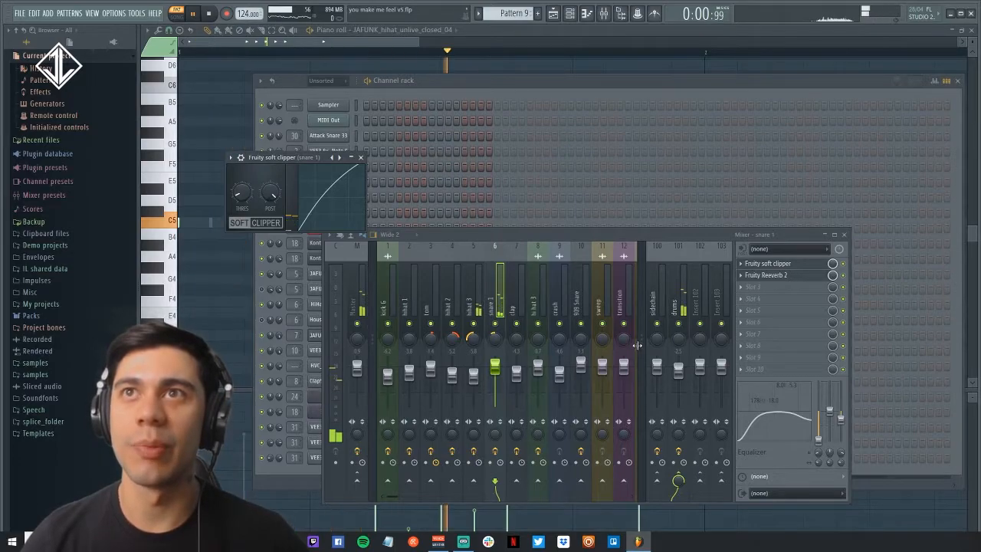
pyautogui.click(845, 266)
pyautogui.press('space')
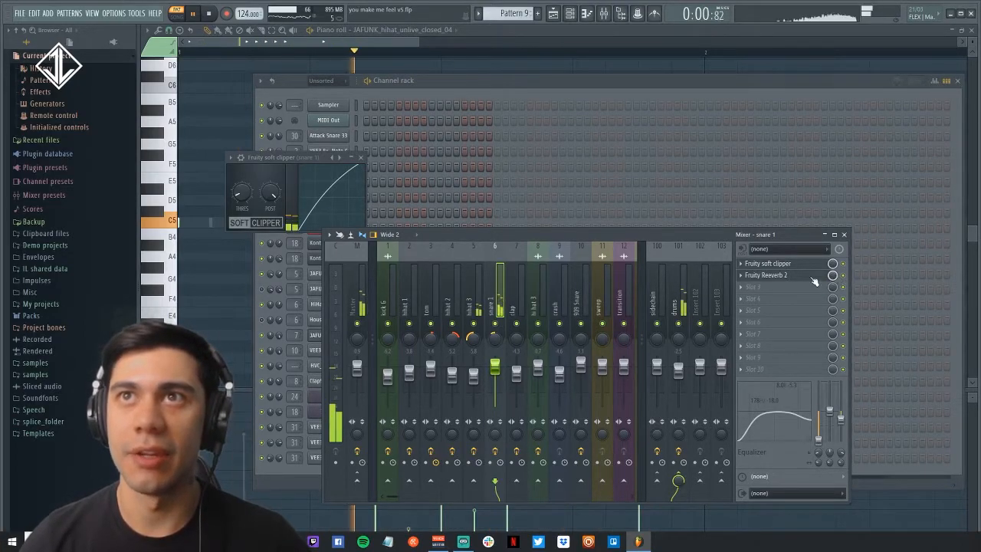
# - Examine the Fruity Reeverb 2 settings on snare 1, including its wet level, during playback and close the effect
pyautogui.click(783, 275)
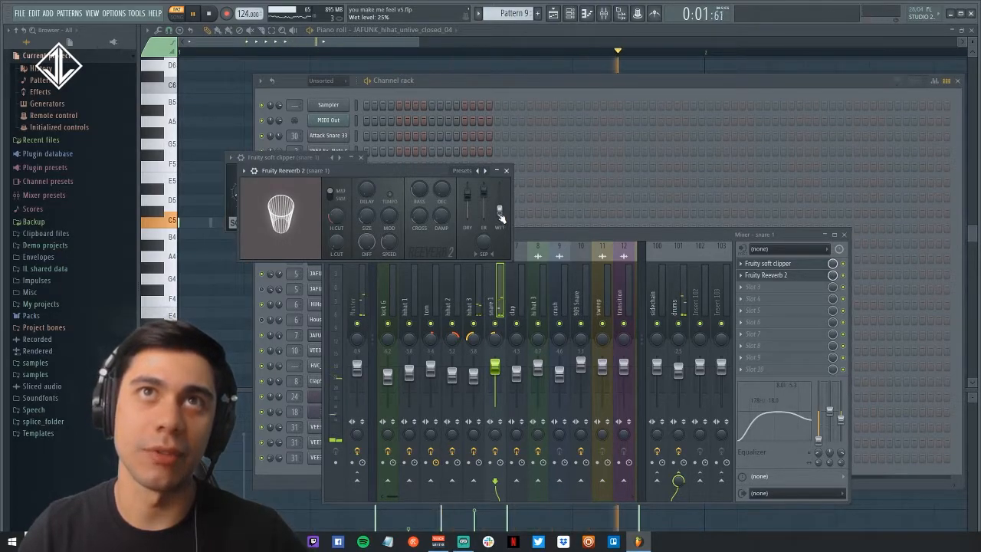
pyautogui.press('space')
pyautogui.click(506, 175)
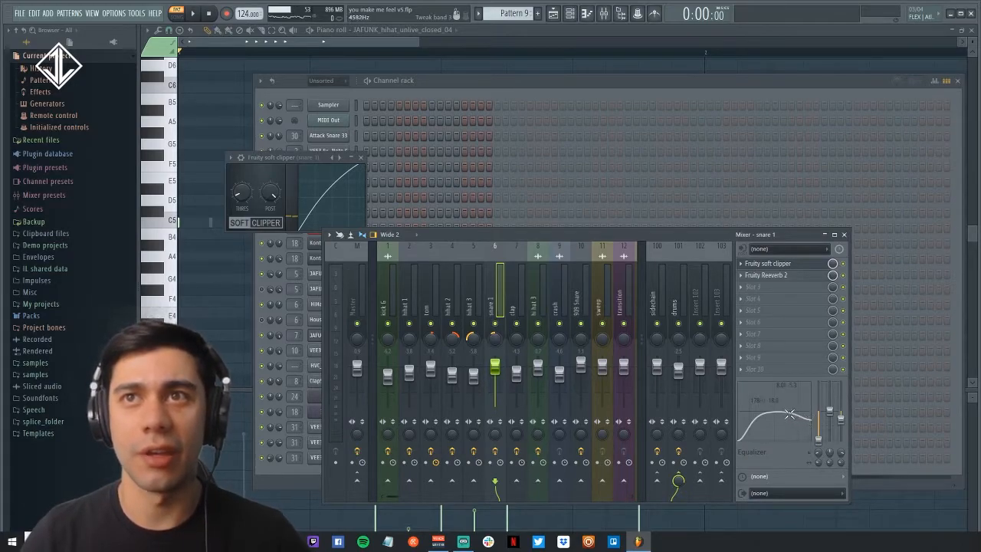
# - Compare the effect chains and equalizer curves of the hihat 2, hihat 3 and snare 1 mixer channels
pyautogui.click(446, 313)
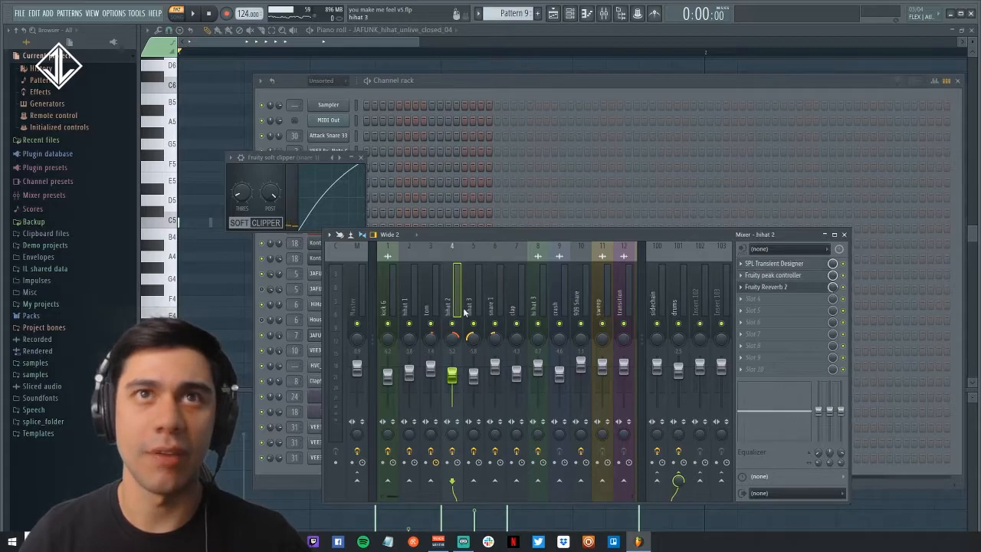
pyautogui.click(477, 312)
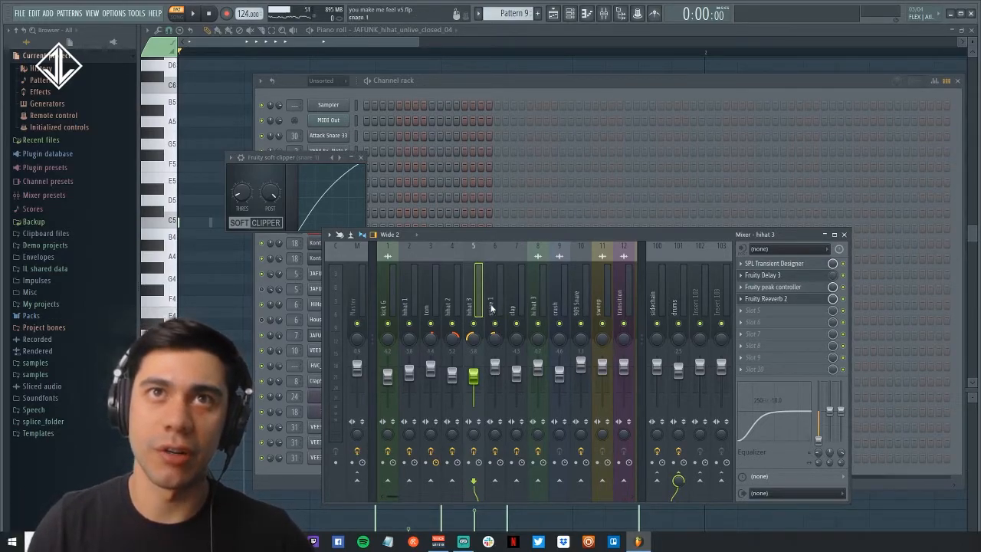
pyautogui.click(491, 308)
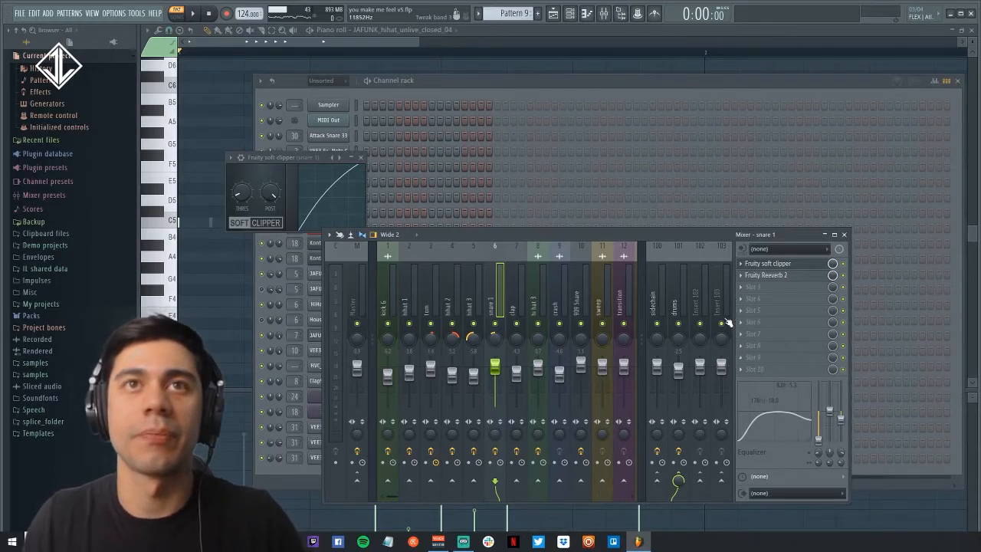
# - Return to Pattern 9's channel rack, unmute the HouseGen Rim 10 layer and listen to the pattern with it
pyautogui.click(553, 14)
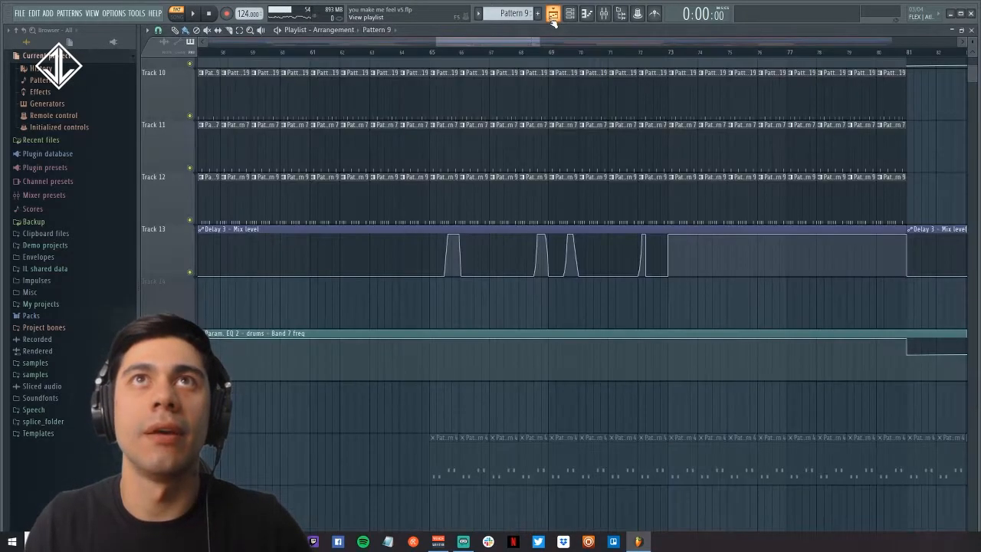
pyautogui.click(553, 14)
pyautogui.click(368, 94)
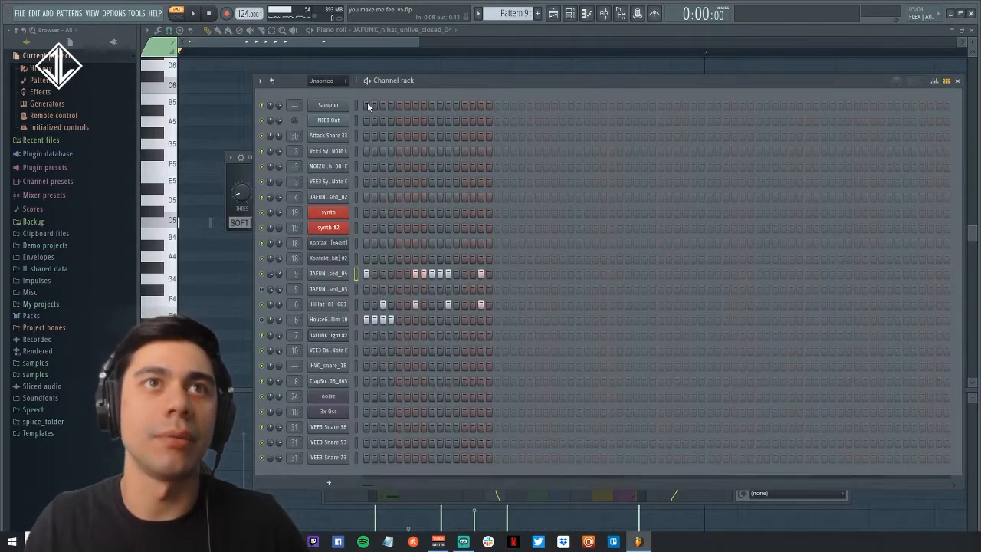
pyautogui.press('space')
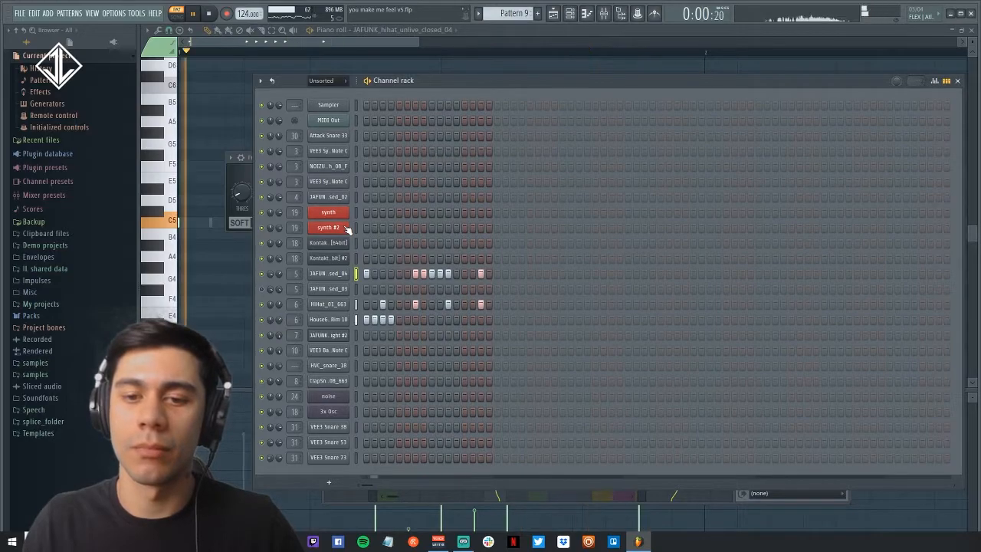
pyautogui.press('space')
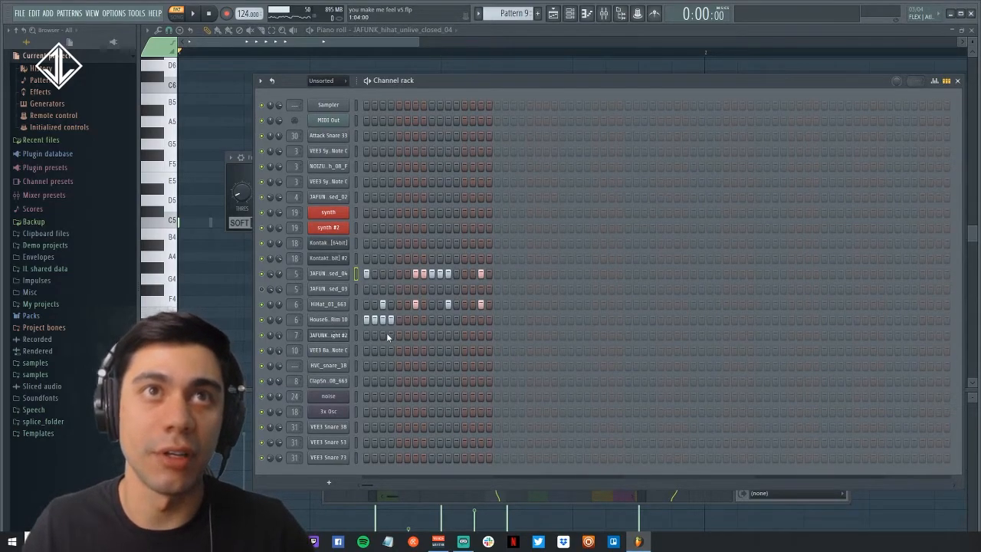
pyautogui.press('space')
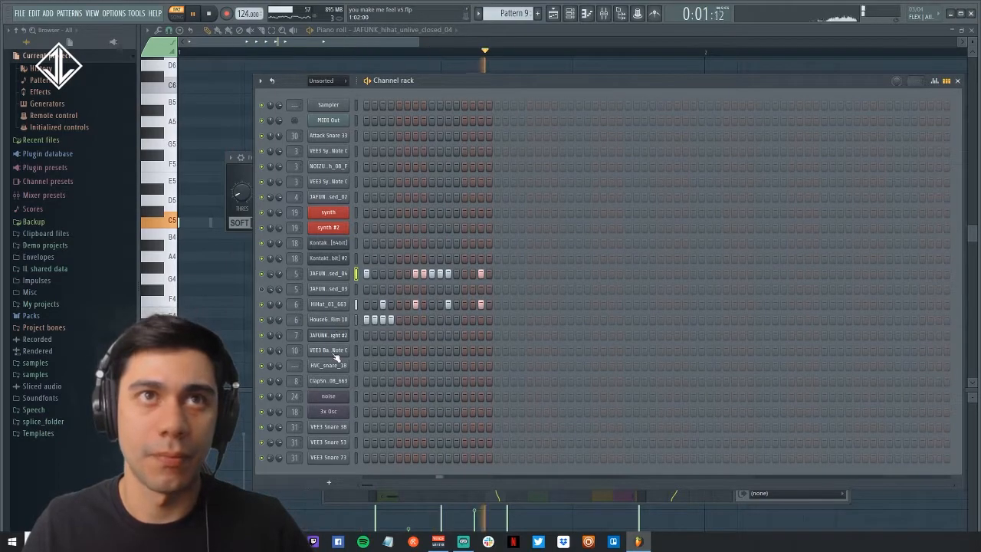
pyautogui.press('space')
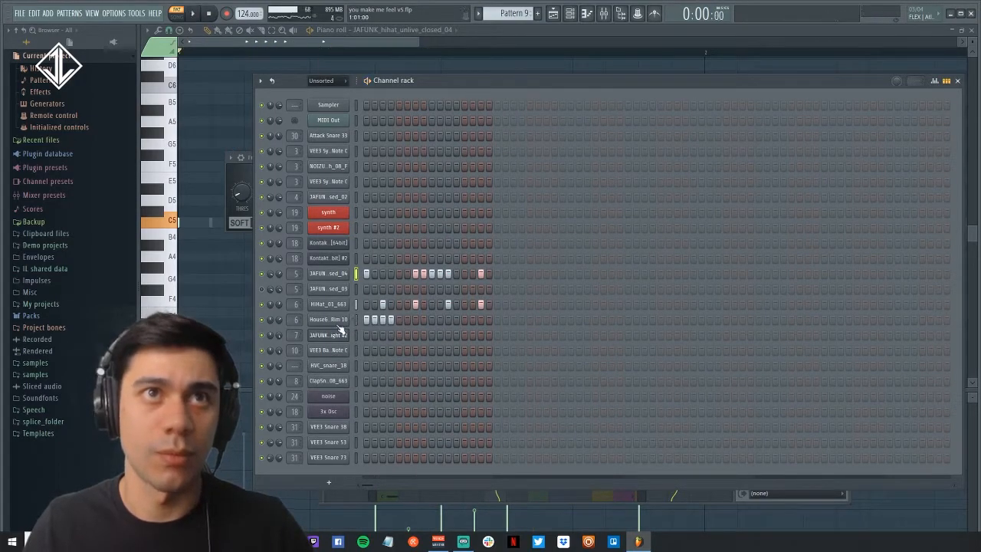
# - Examine the HouseGen Rim 10 sample with its envelope and miscellaneous settings, then close its channel window
pyautogui.click(338, 321)
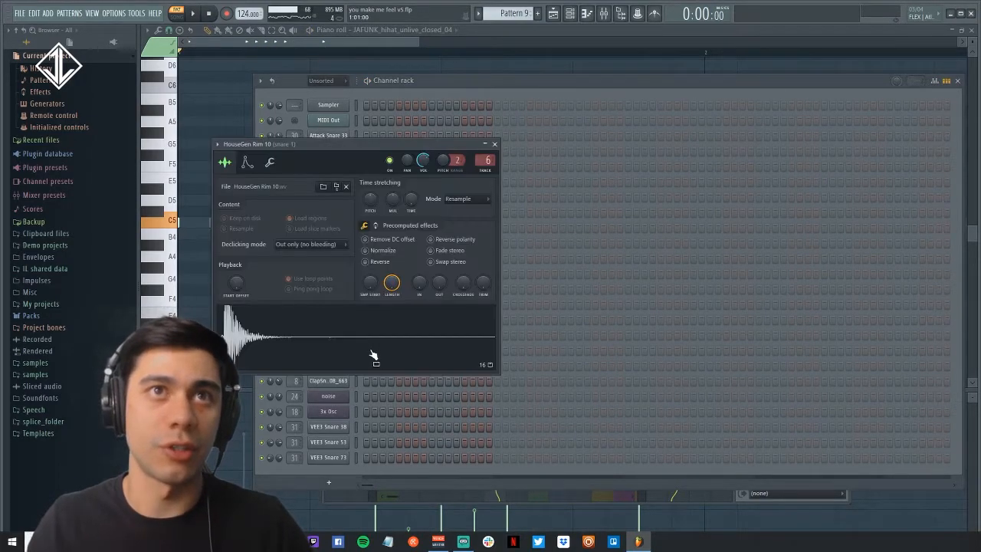
pyautogui.click(494, 144)
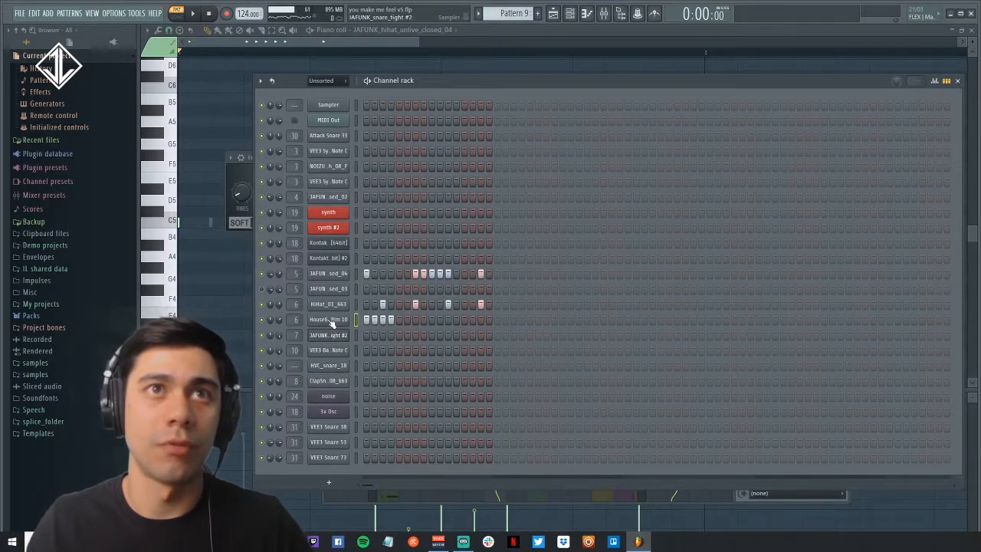
pyautogui.click(330, 321)
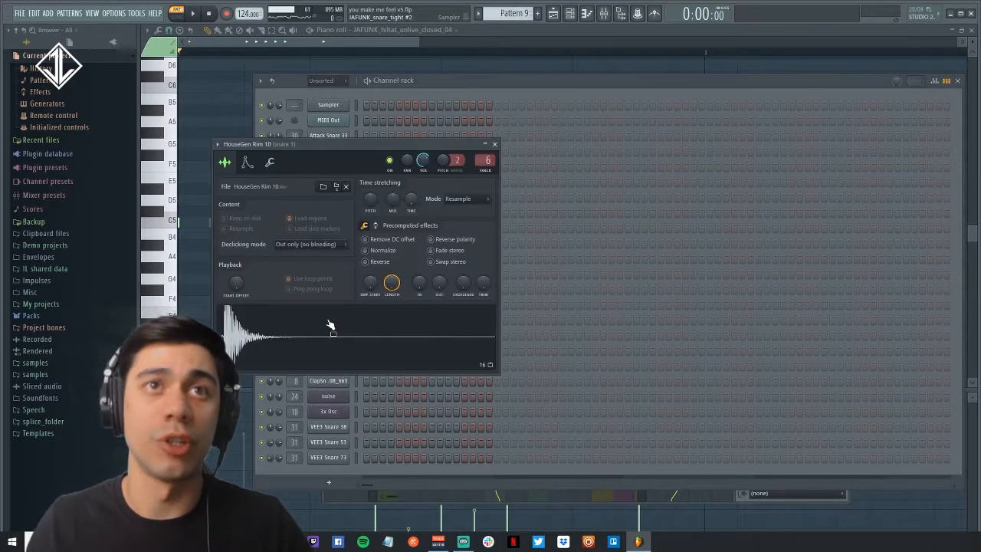
pyautogui.click(247, 162)
pyautogui.click(269, 163)
pyautogui.click(226, 163)
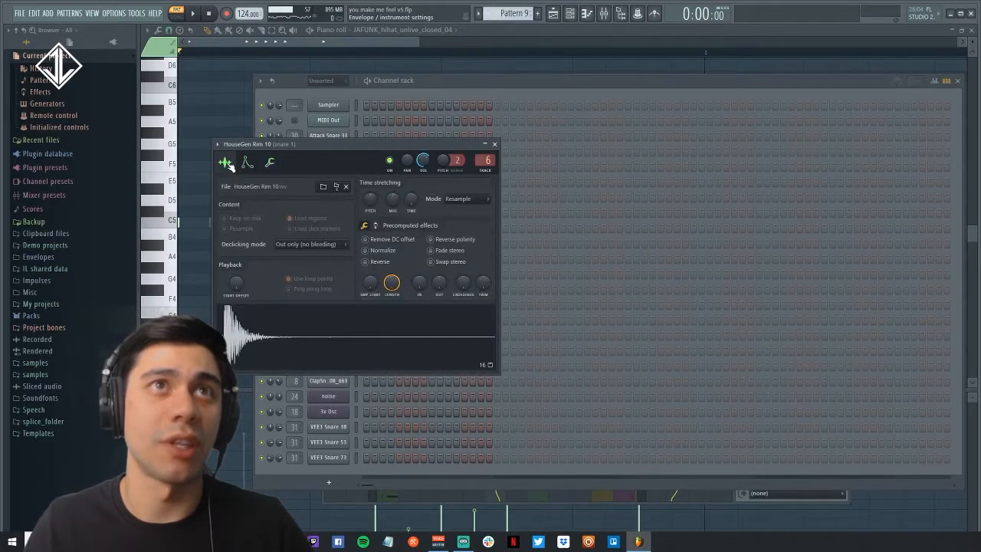
pyautogui.click(494, 144)
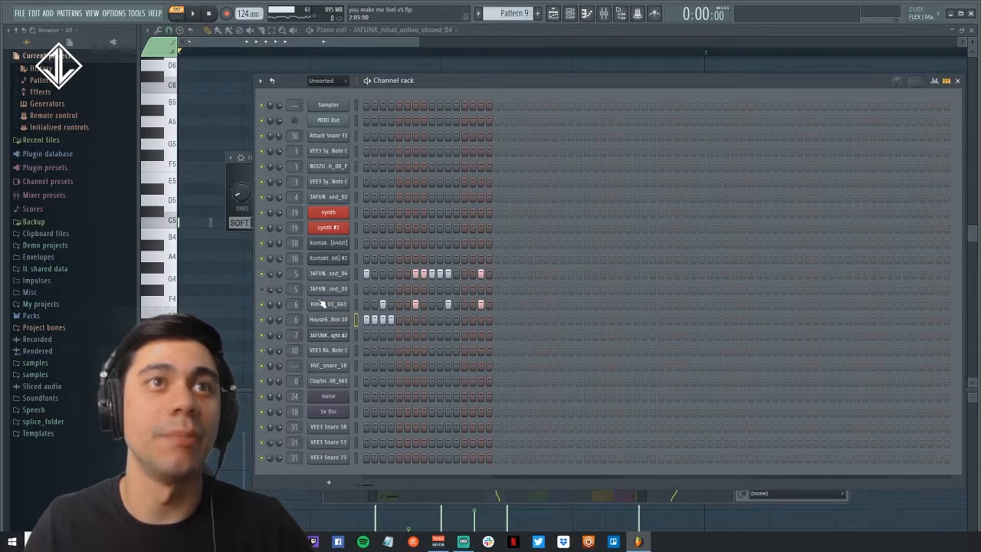
# - Check the snare 1 channel in the mixer, return to the playlist and briefly play Pattern 9
pyautogui.click(605, 17)
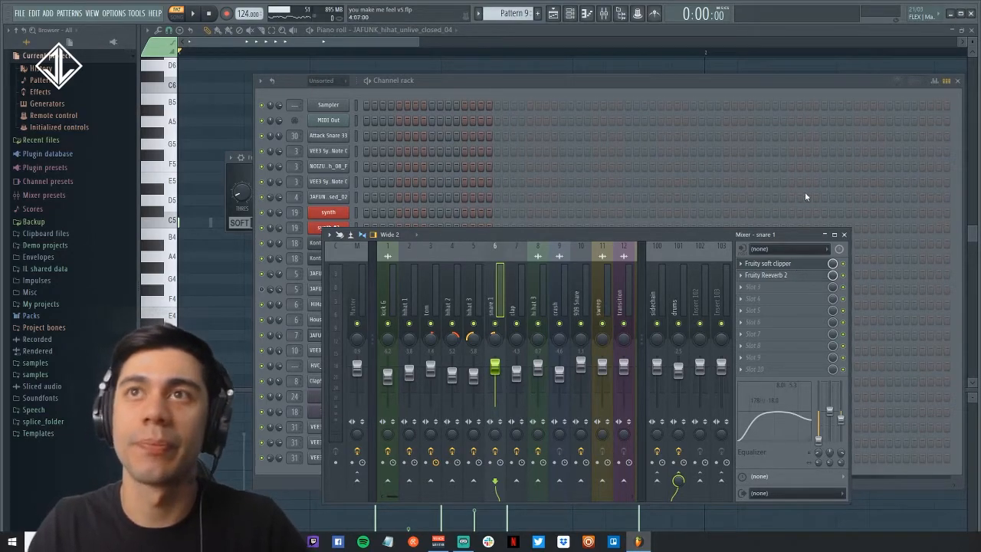
pyautogui.press('F9')
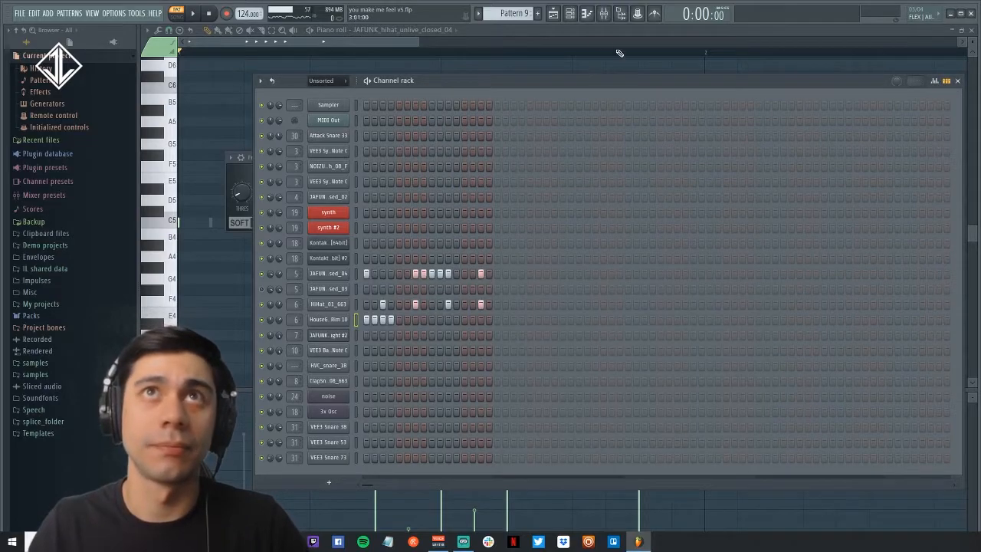
pyautogui.click(566, 15)
pyautogui.press('space')
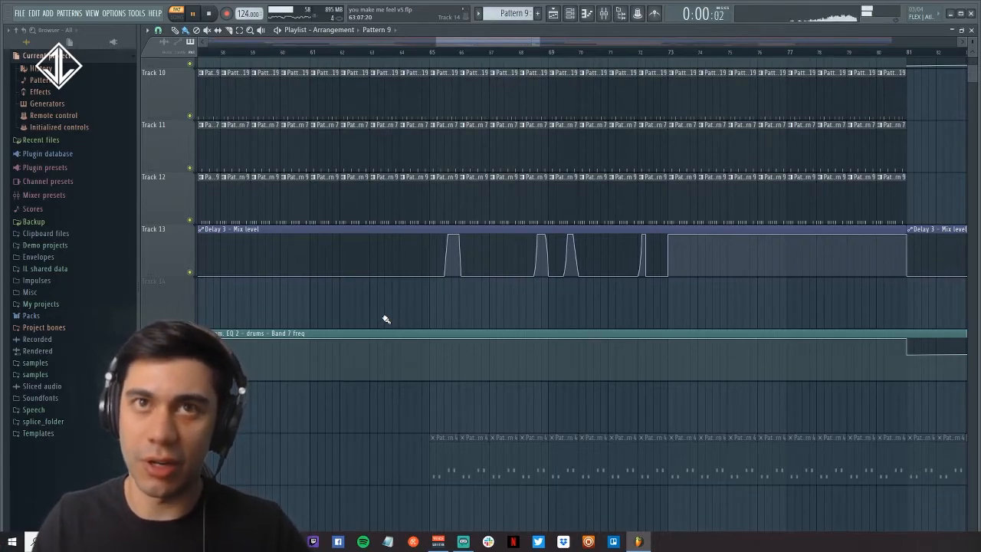
pyautogui.press('space')
# - Unmute Track 14 and play the song from bar 129, where its Pattern 2 clips start
pyautogui.keyDown('ctrl'); pyautogui.rightClick(386, 318); pyautogui.keyUp('ctrl')
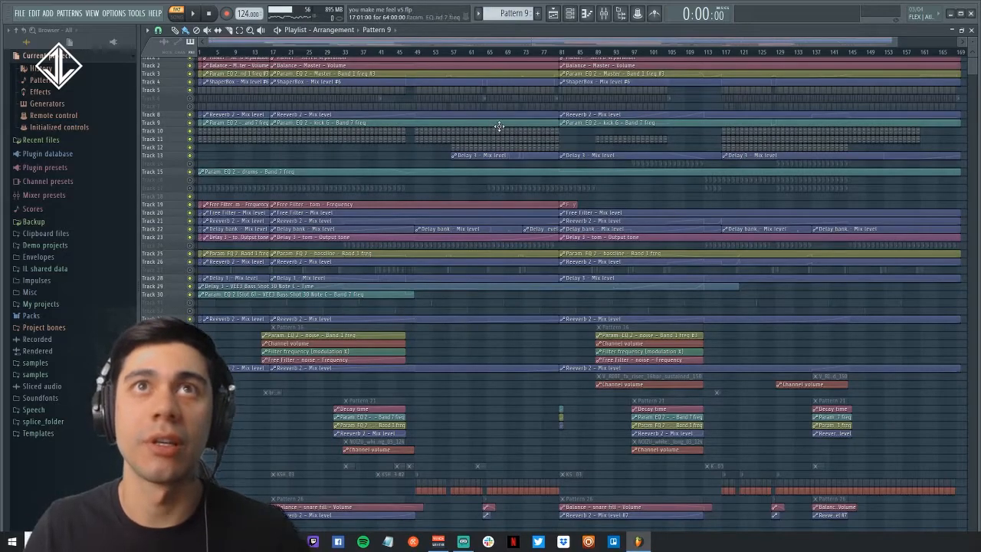
pyautogui.moveTo(498, 103); pyautogui.dragTo(843, 209)
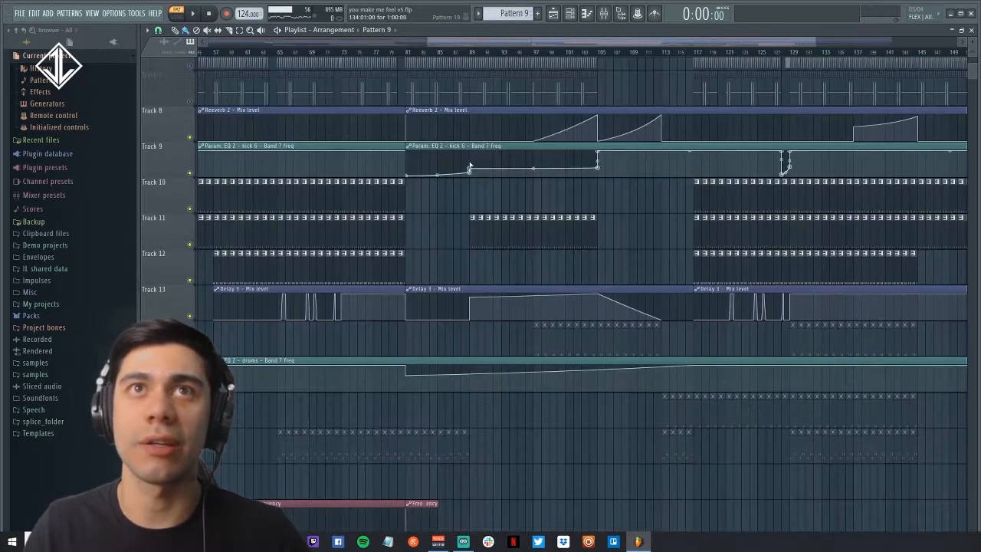
pyautogui.moveTo(695, 191); pyautogui.dragTo(731, 198)
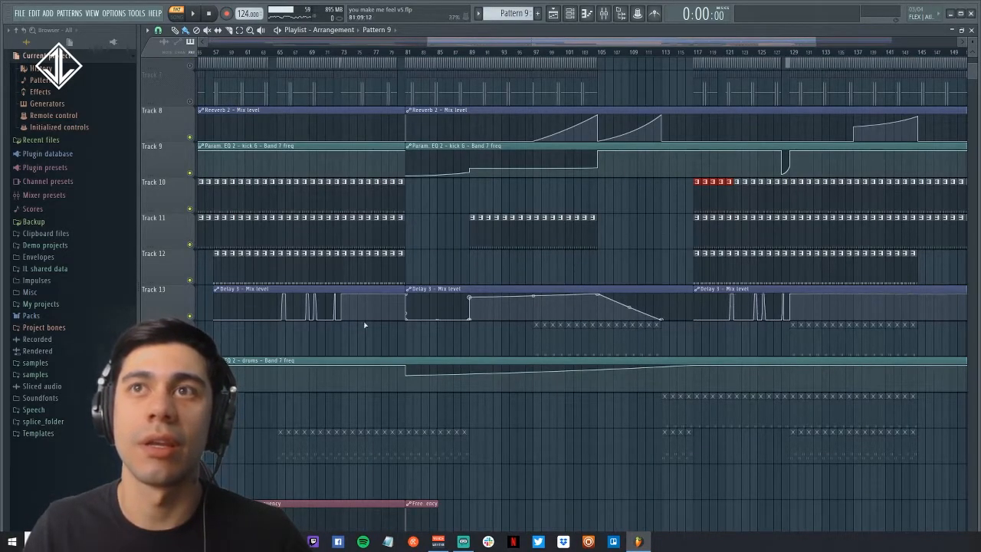
pyautogui.moveTo(747, 250); pyautogui.dragTo(834, 357)
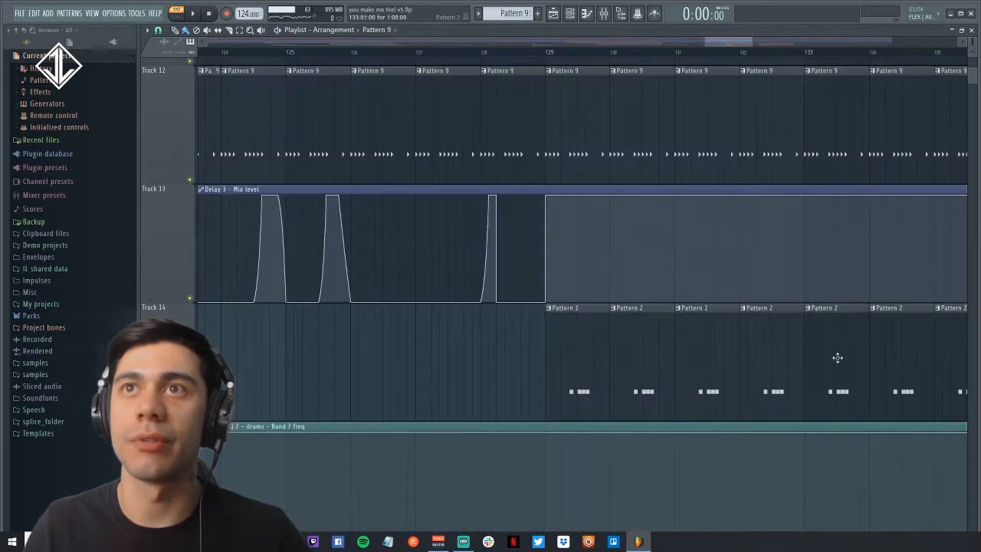
pyautogui.click(549, 55)
pyautogui.press('space')
# - Open Pattern 2 from its Track 14 clip, listen to it and show its notes in the channel rack
pyautogui.doubleClick(583, 372)
pyautogui.press('space')
pyautogui.press('space')
pyautogui.click(585, 14)
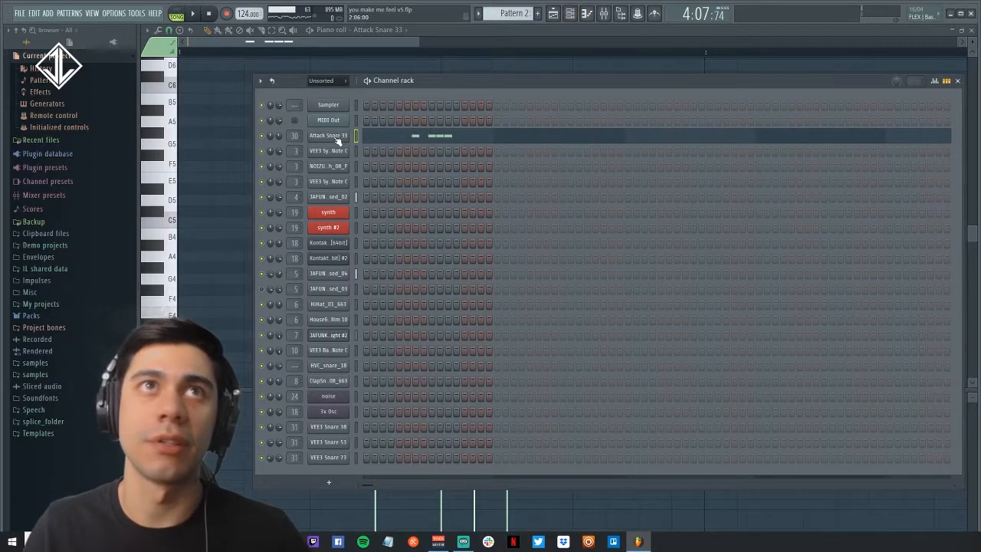
# - Open the Attack Snare 33 channel and examine its sample and envelope settings, listening to it during playback
pyautogui.click(337, 138)
pyautogui.press('space')
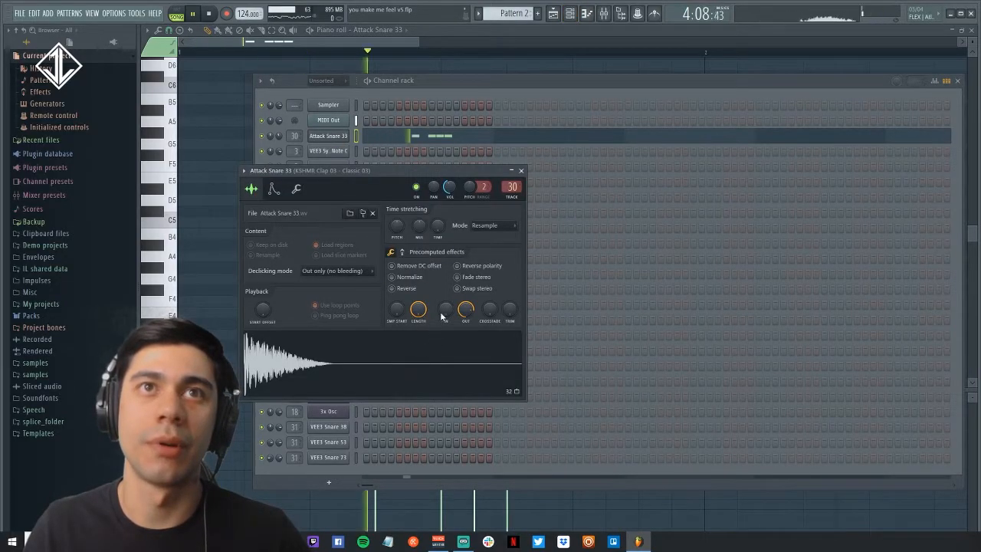
pyautogui.press('space')
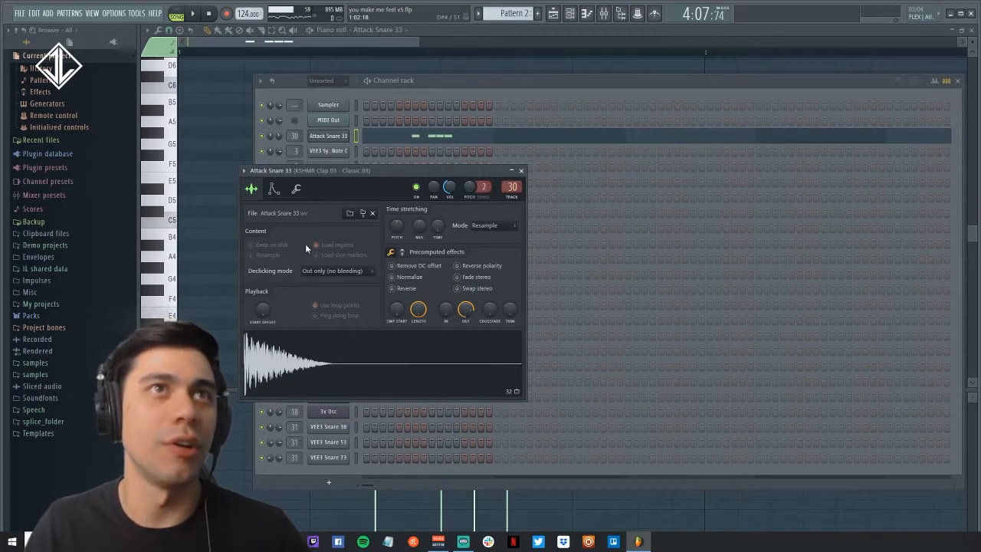
pyautogui.click(273, 191)
pyautogui.click(252, 189)
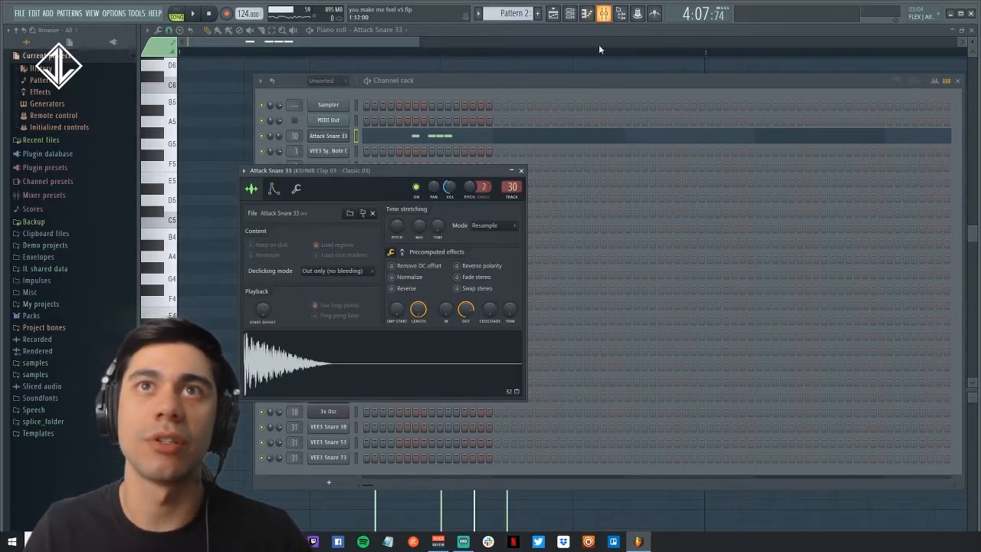
# - Examine the effects on the KSHMR Clap 03 mixer channel and on the drums bus
pyautogui.click(604, 13)
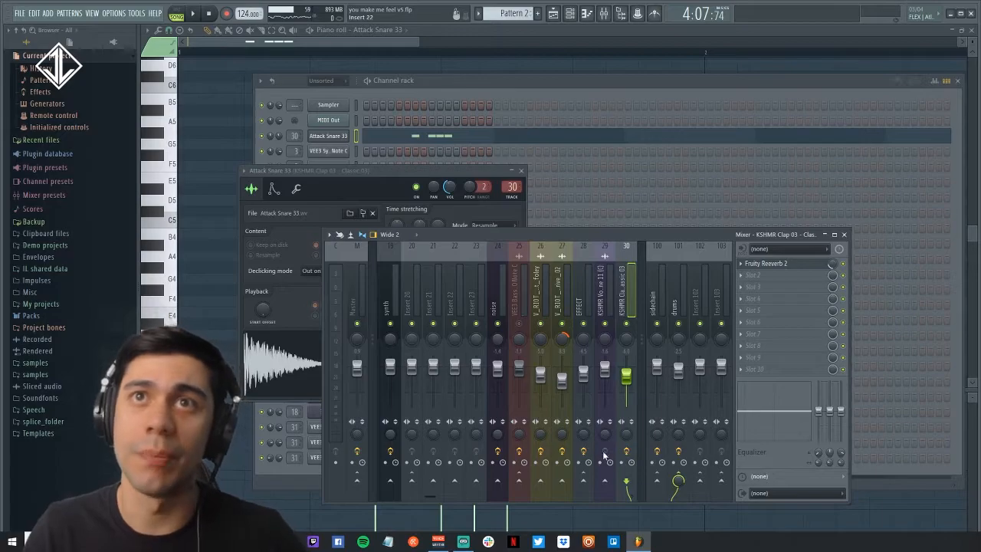
pyautogui.click(677, 301)
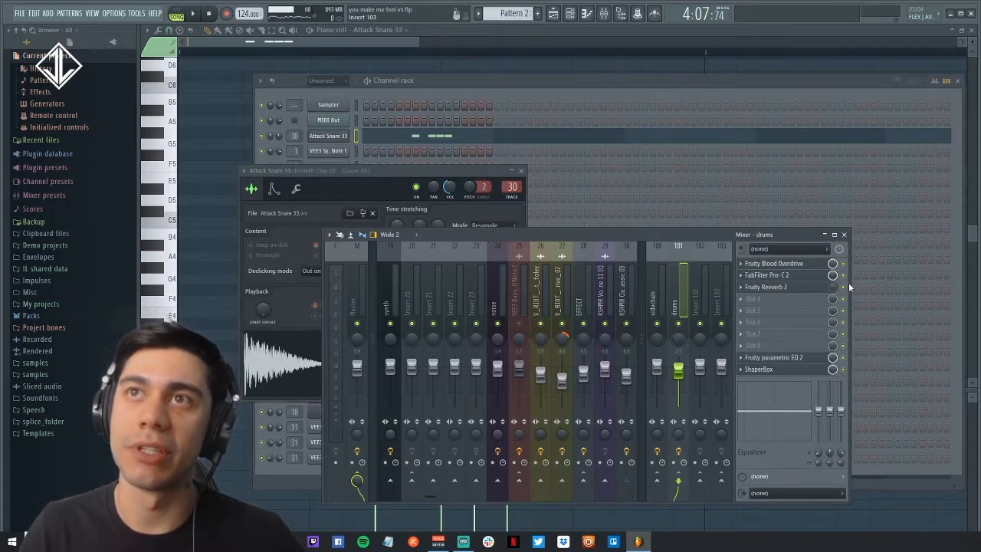
# - Examine the Fruity parametric EQ 2 curve on the drums bus and return to the playlist
pyautogui.click(774, 358)
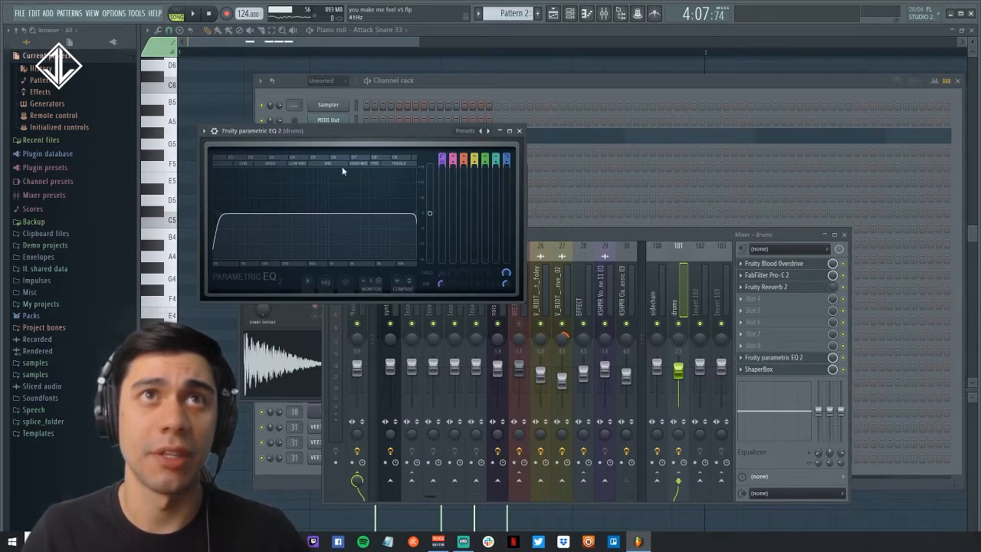
pyautogui.click(519, 131)
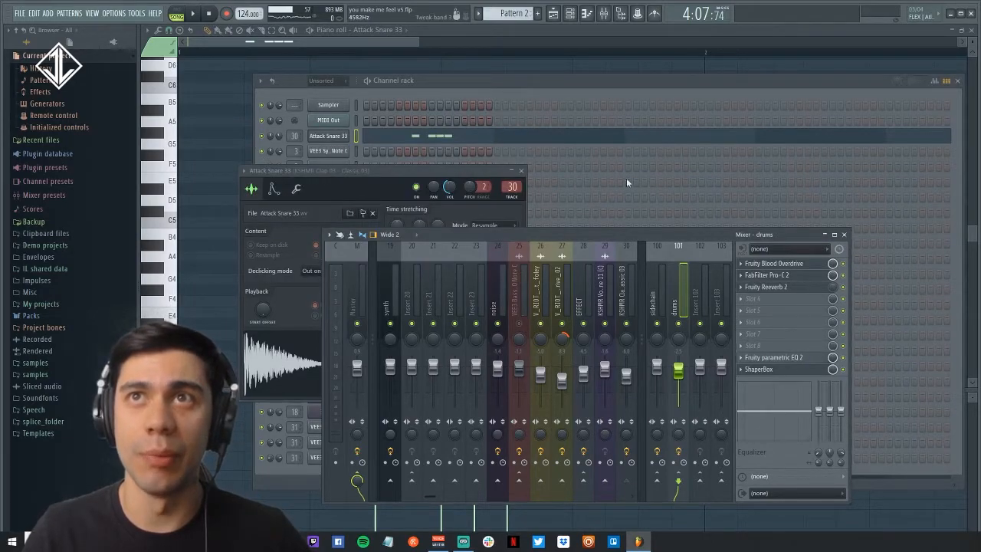
pyautogui.click(557, 14)
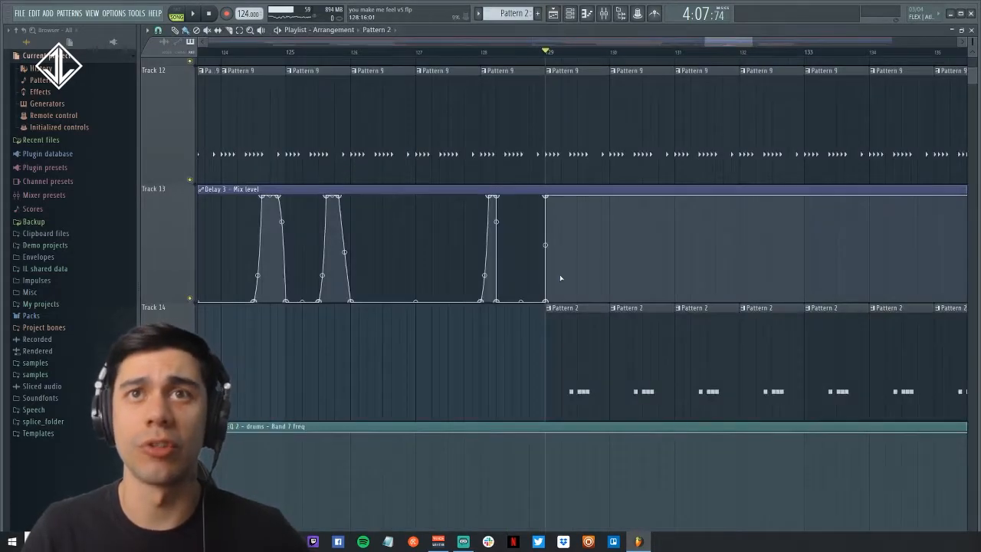
# - Listen to the drums from bar 129 and compare the Pattern 2 hits on Track 14 with the Pattern 3 hits below Track 15
pyautogui.press('space')
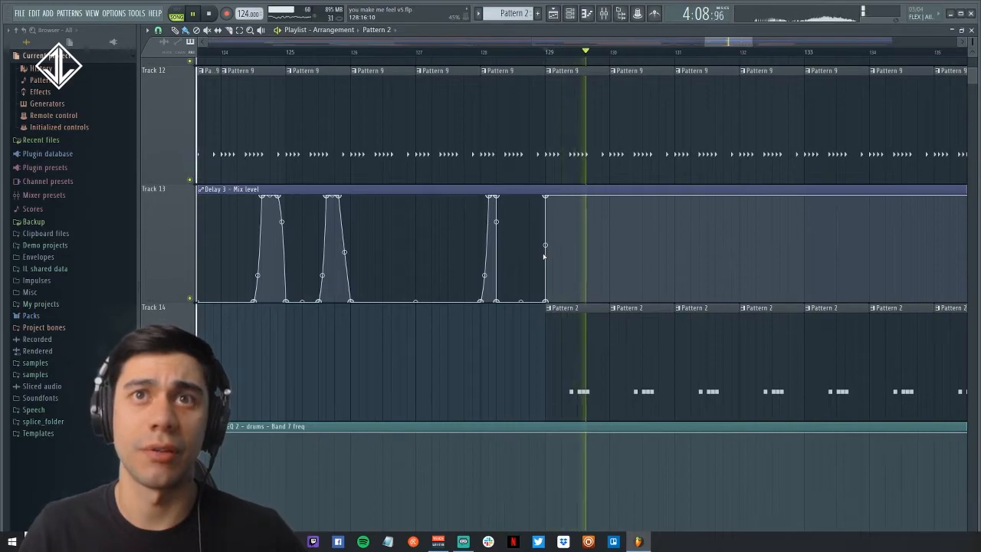
pyautogui.press('space')
pyautogui.keyDown('ctrl'); pyautogui.rightClick(509, 340); pyautogui.keyUp('ctrl')
pyautogui.moveTo(770, 118); pyautogui.dragTo(835, 219)
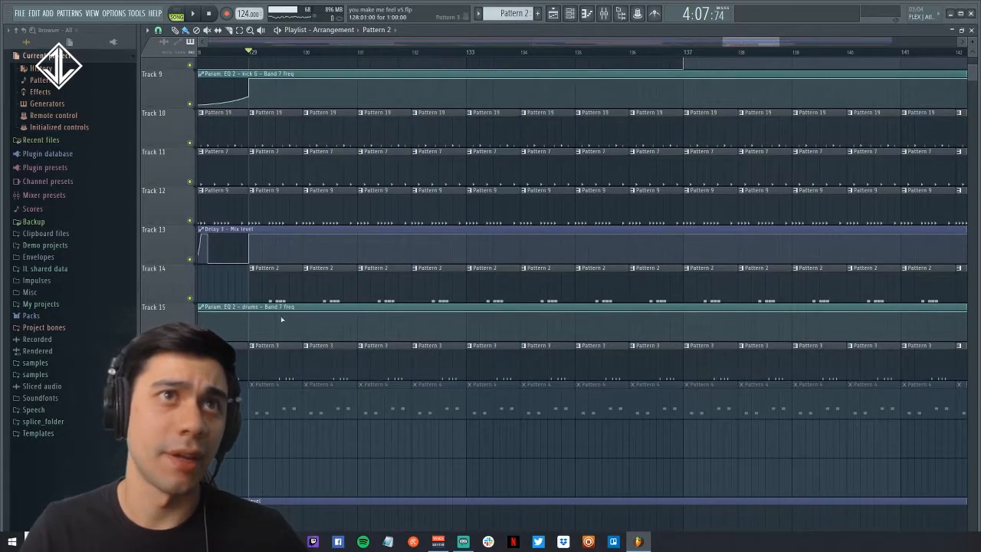
pyautogui.moveTo(233, 185); pyautogui.dragTo(422, 446)
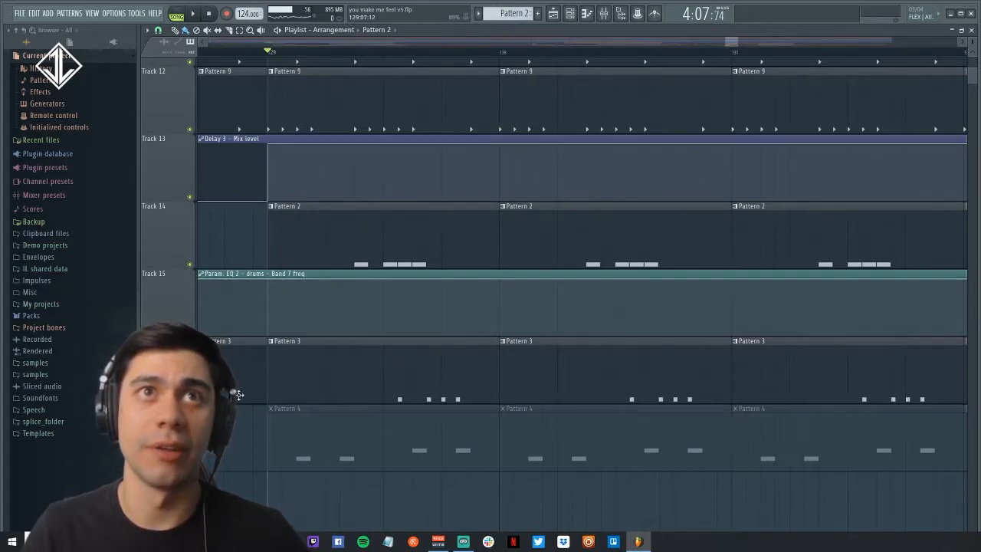
pyautogui.press('space')
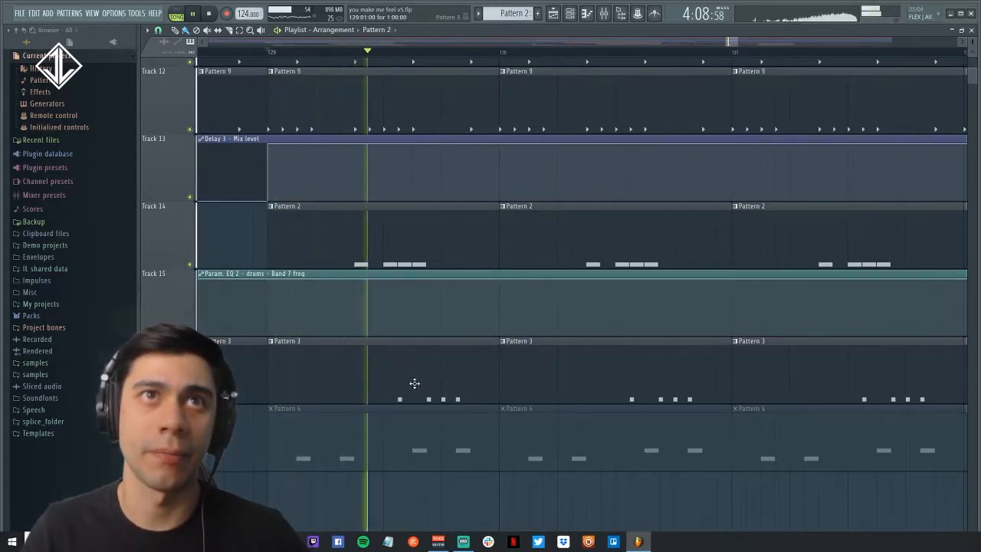
pyautogui.press('space')
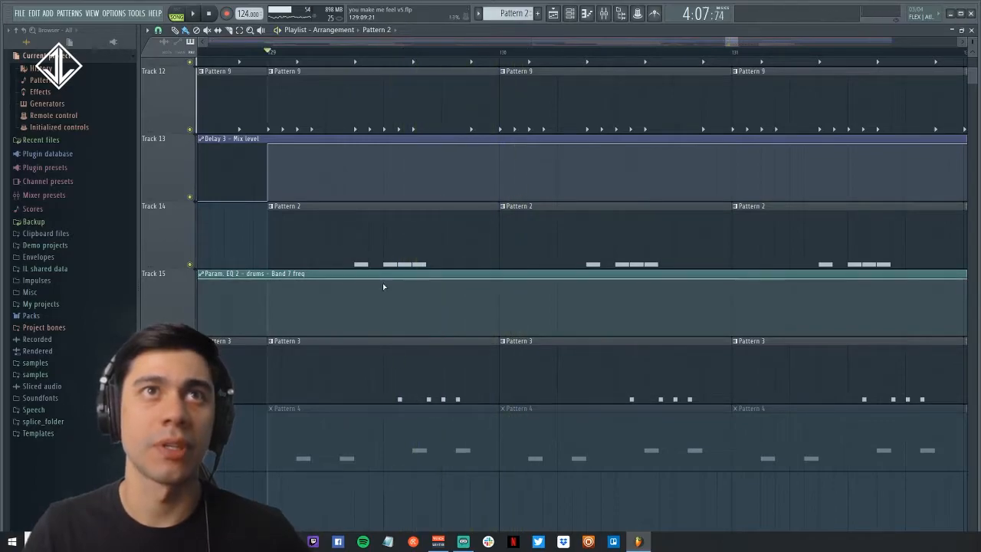
# - Mute Track 14 to hear the drums from bar 129 without Pattern 2, and unmute it during playback to compare
pyautogui.click(190, 264)
pyautogui.press('space')
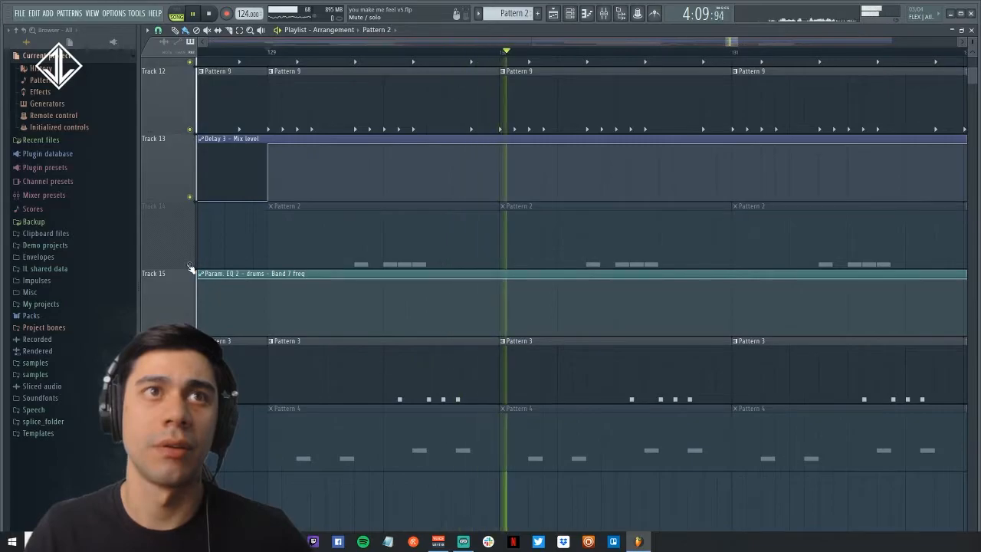
pyautogui.press('space')
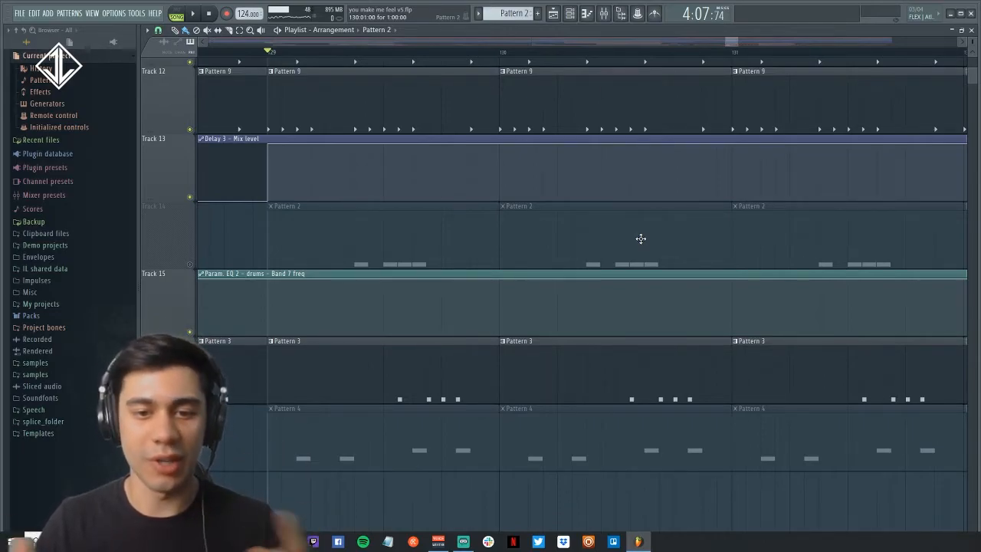
pyautogui.press('space')
pyautogui.click(190, 264)
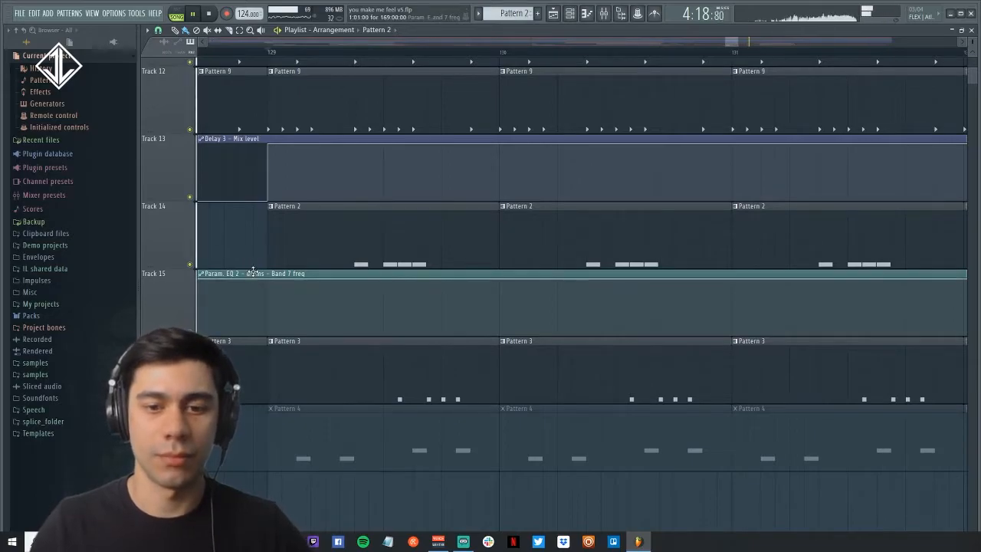
pyautogui.press('space')
# - Show the full arrangement and unmute Track 6 and Track 17
pyautogui.keyDown('ctrl'); pyautogui.rightClick(242, 247); pyautogui.keyUp('ctrl')
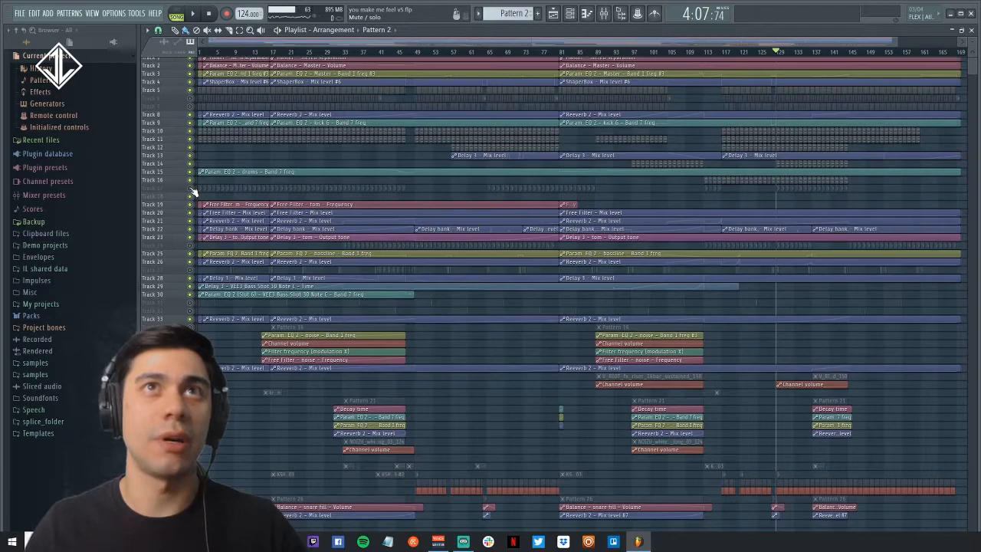
pyautogui.click(190, 98)
pyautogui.click(191, 188)
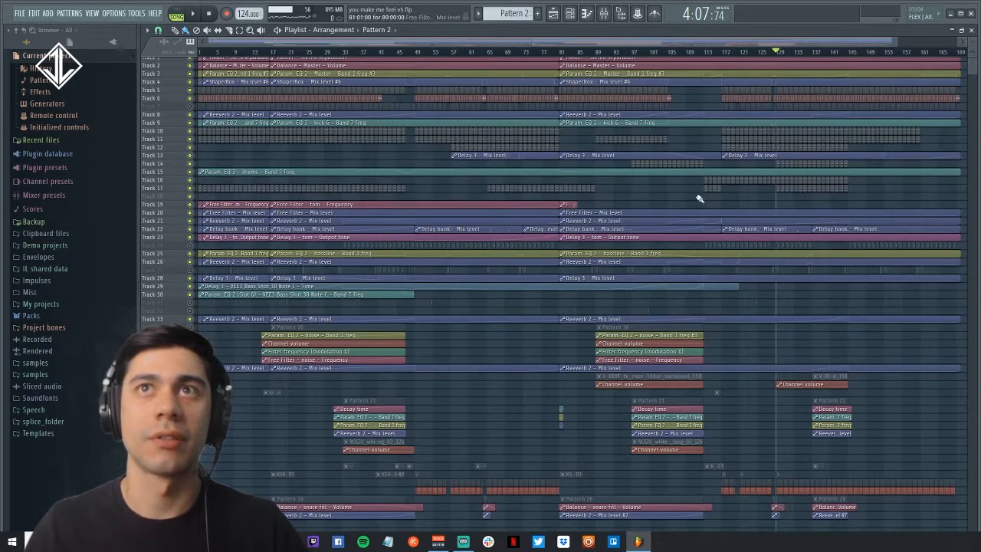
# - Examine the drums EQ Band 7 frequency automation on Track 15 over the opening bars and mute Track 17 again
pyautogui.moveTo(695, 199); pyautogui.dragTo(475, 216)
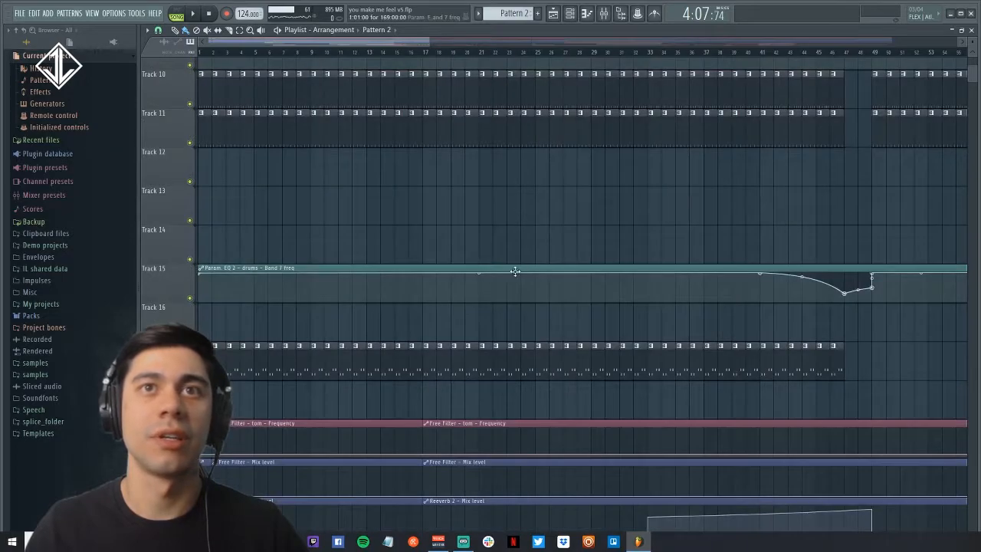
pyautogui.keyDown('ctrl'); pyautogui.rightClick(525, 256); pyautogui.keyUp('ctrl')
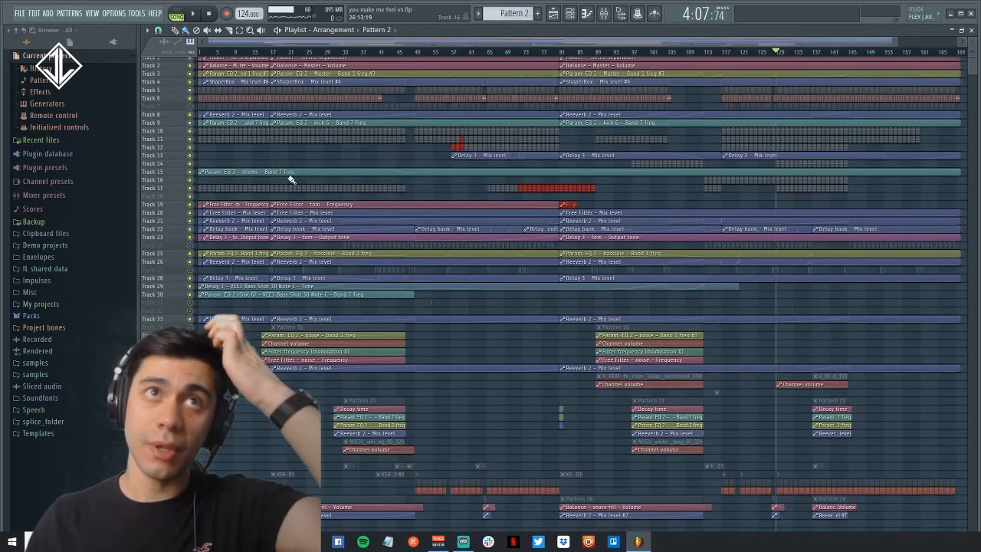
pyautogui.click(191, 189)
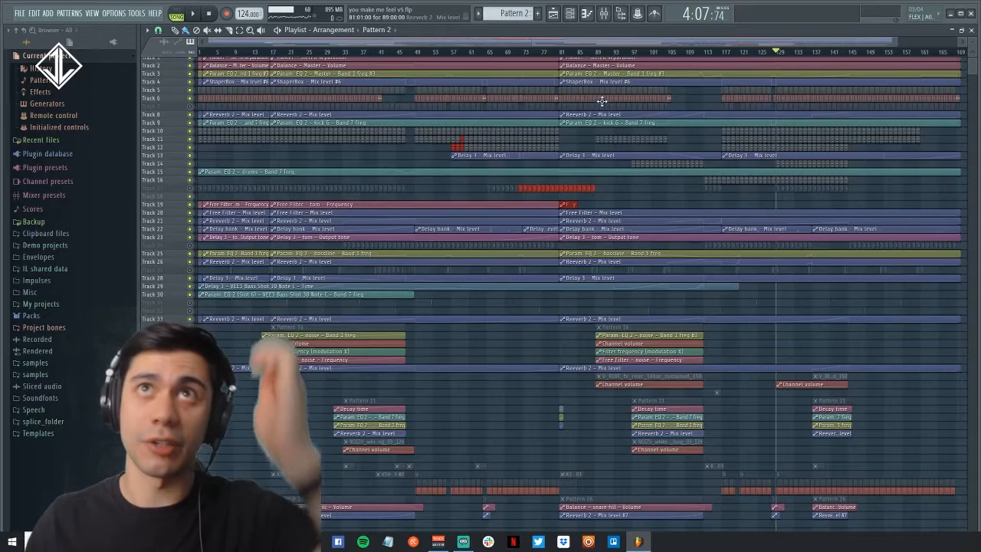
# - Open the mixer with the drums bus and its effect slots in view
pyautogui.click(604, 13)
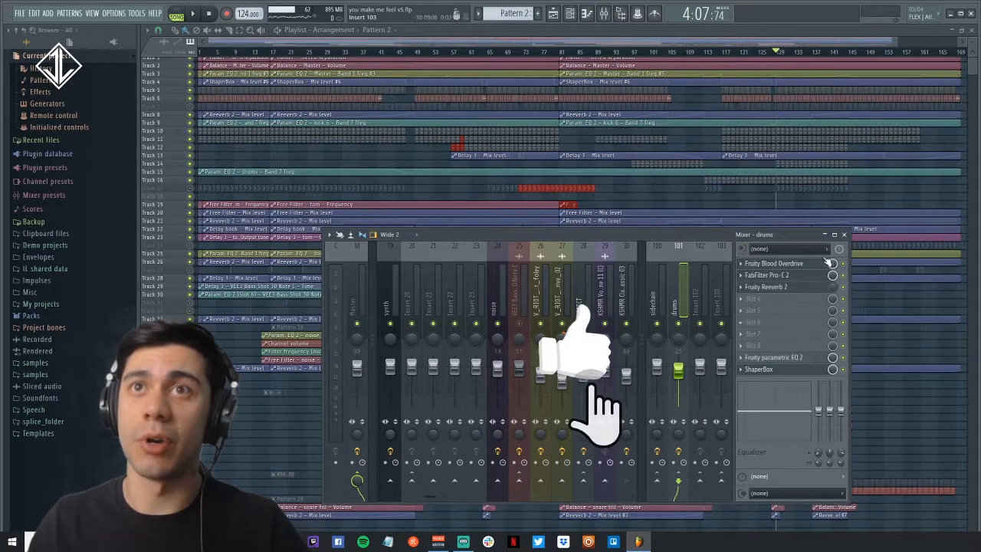